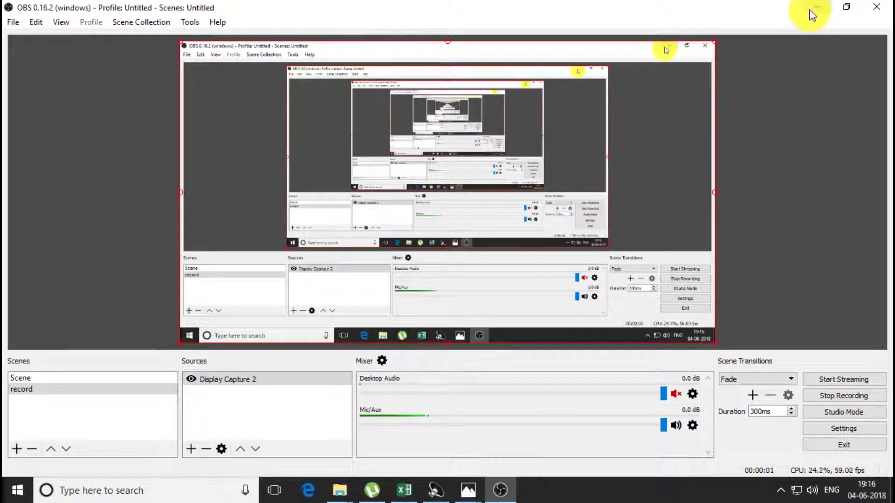
- Minimize OBS Studio and bring the Index function workbook in Excel to the front
click(813, 7)
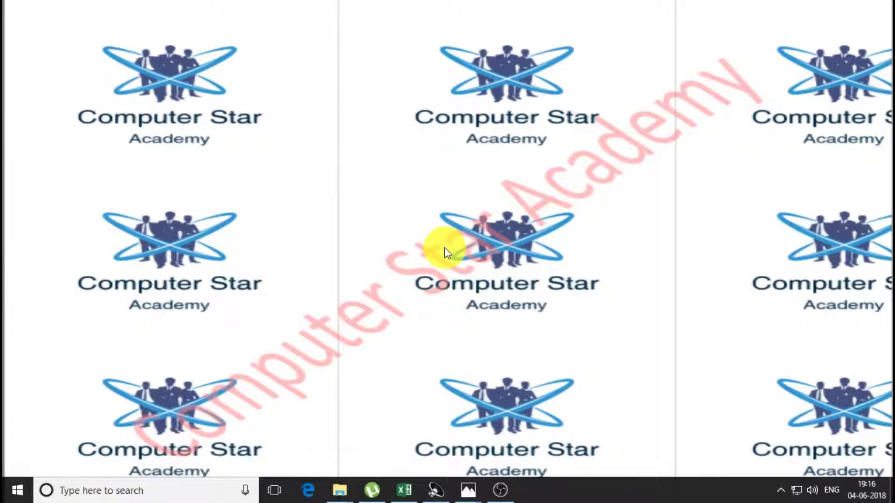
click(396, 494)
- On the INDEX sheet, look over the INDEX FUNCTION title and cells F5 through J5
click(102, 454)
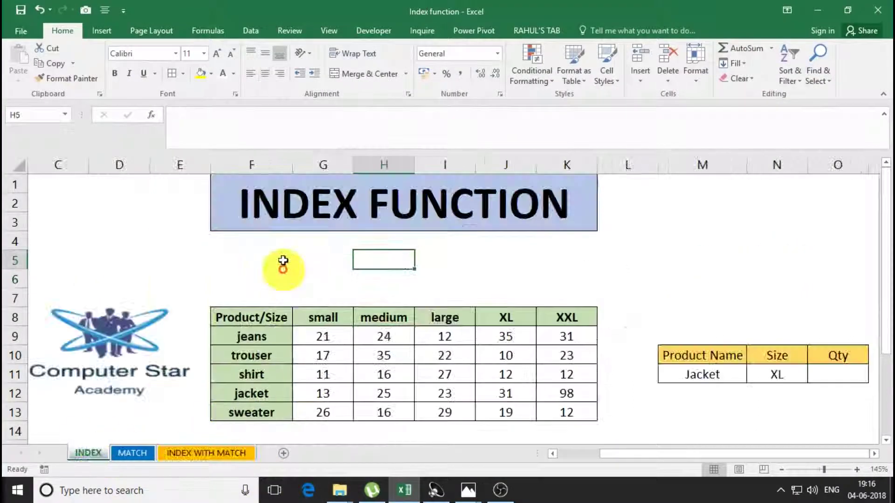
click(285, 215)
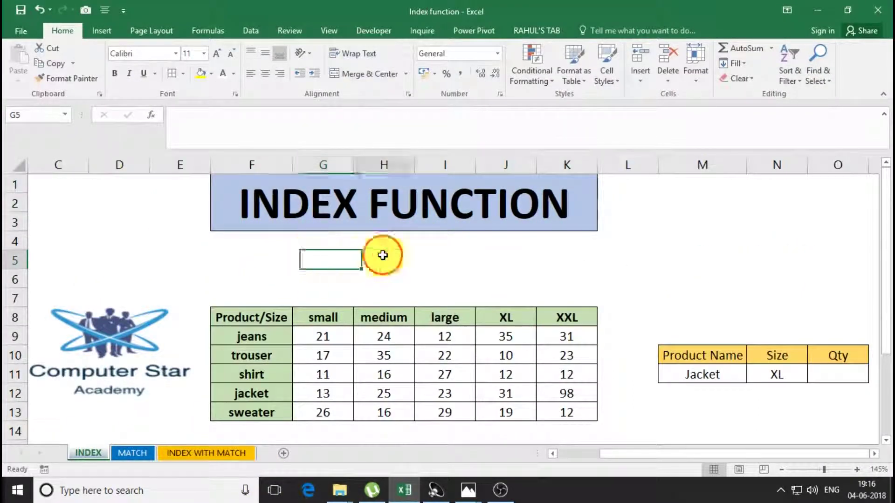
click(260, 253)
click(345, 253)
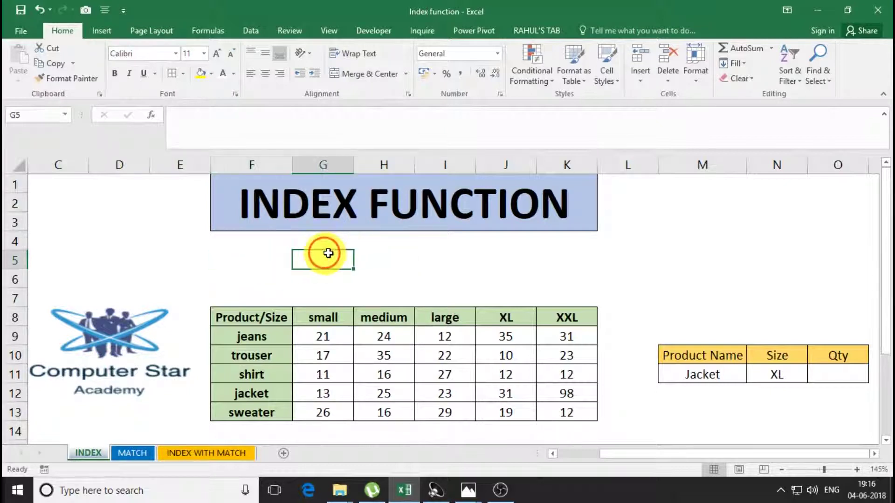
click(396, 256)
click(452, 259)
click(487, 257)
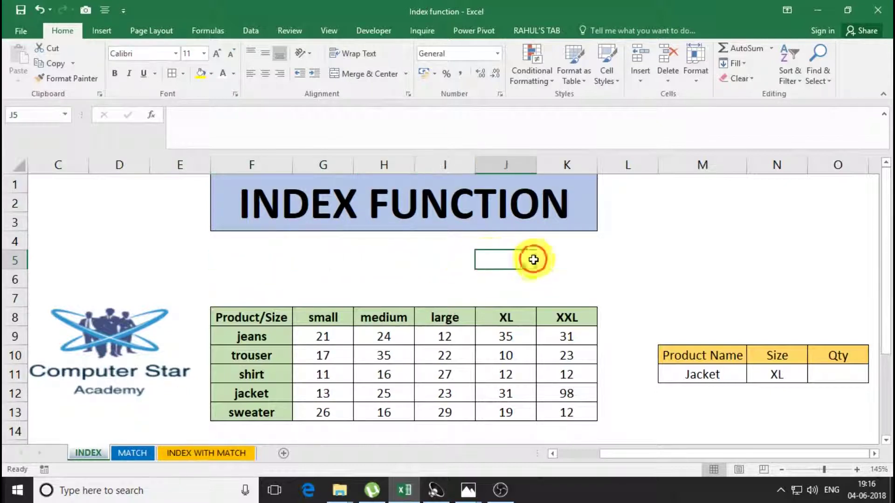
- Glance at the MATCH and INDEX WITH MATCH sheets, then return to the INDEX sheet
click(128, 459)
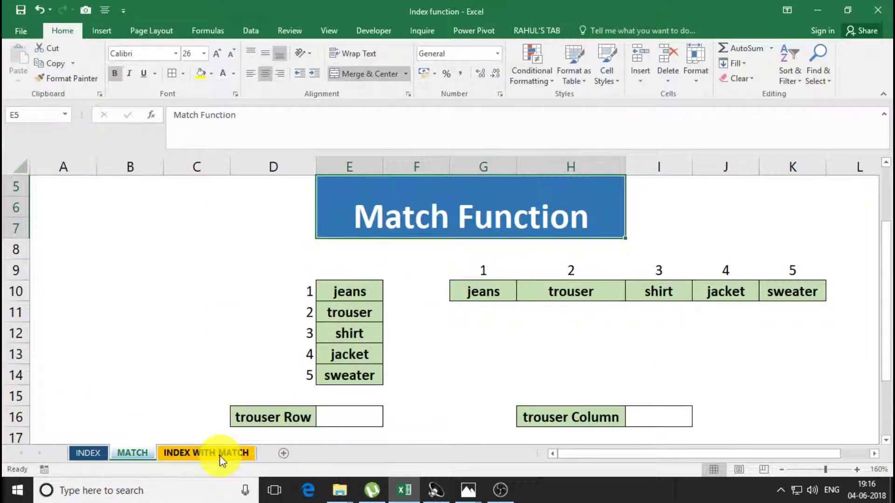
click(223, 456)
click(217, 202)
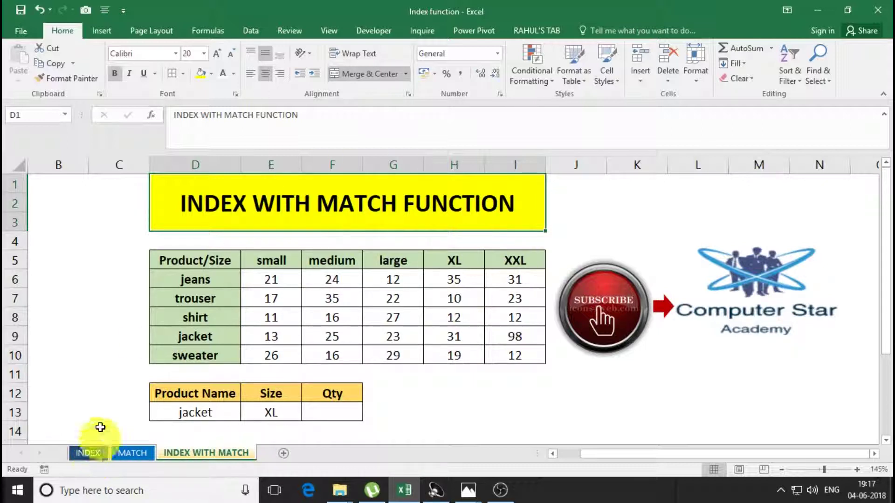
click(88, 453)
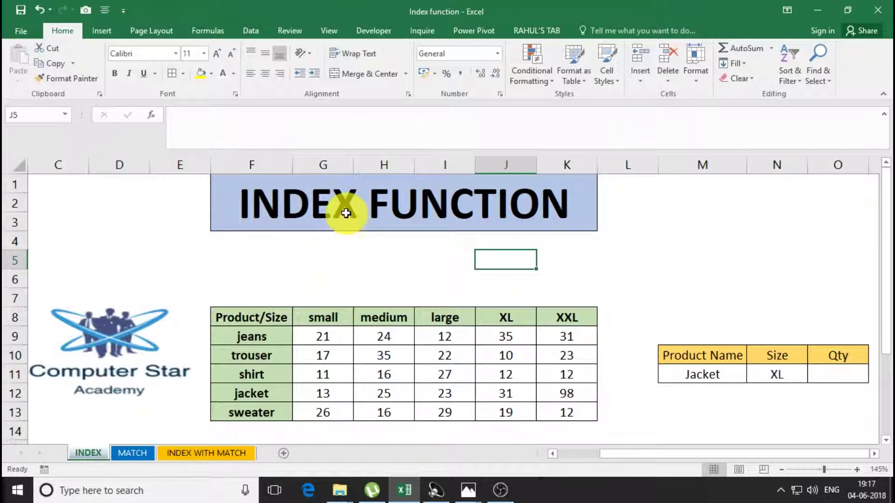
click(360, 353)
click(322, 355)
click(252, 318)
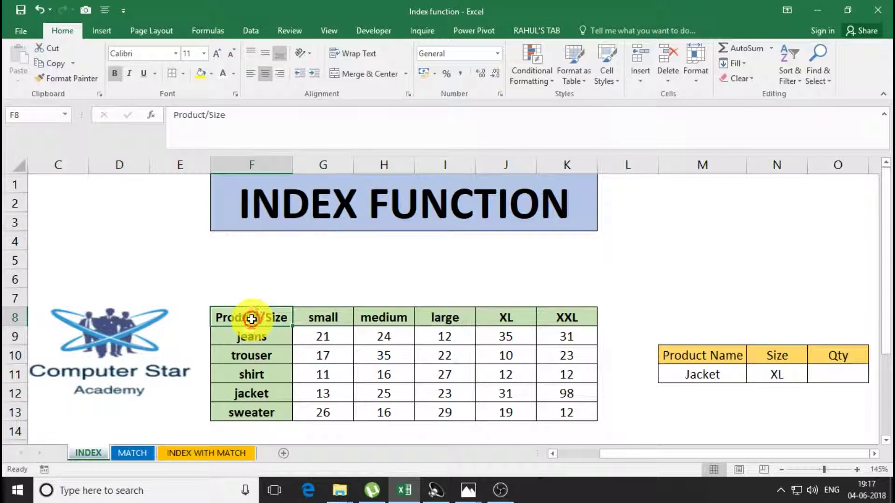
click(250, 334)
click(252, 355)
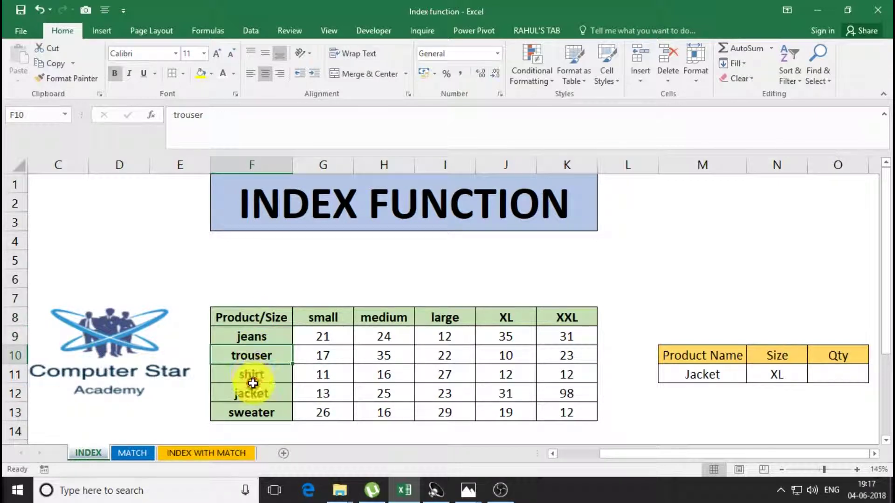
click(253, 377)
click(252, 394)
click(254, 412)
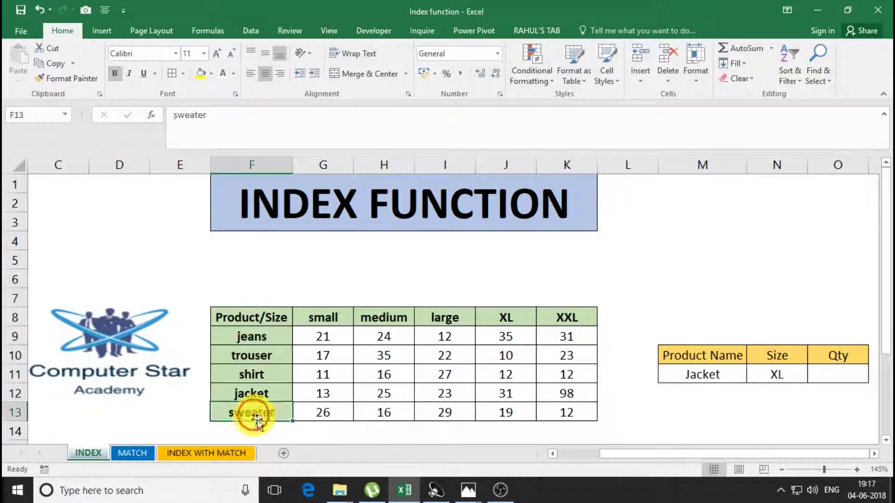
click(317, 316)
click(381, 315)
click(455, 318)
click(515, 318)
click(573, 316)
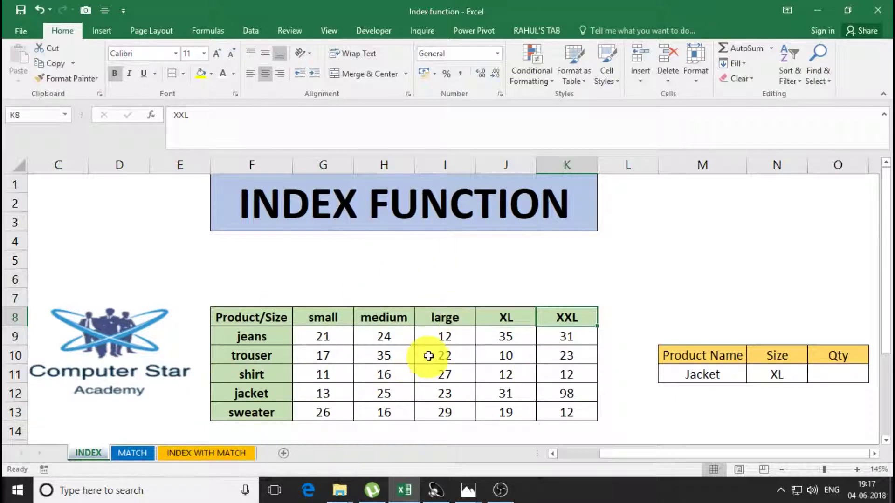
click(251, 340)
click(333, 339)
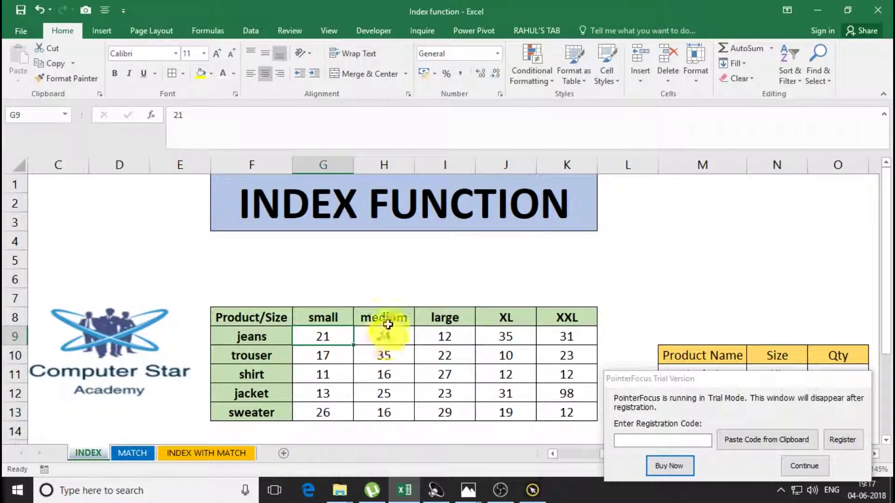
click(380, 338)
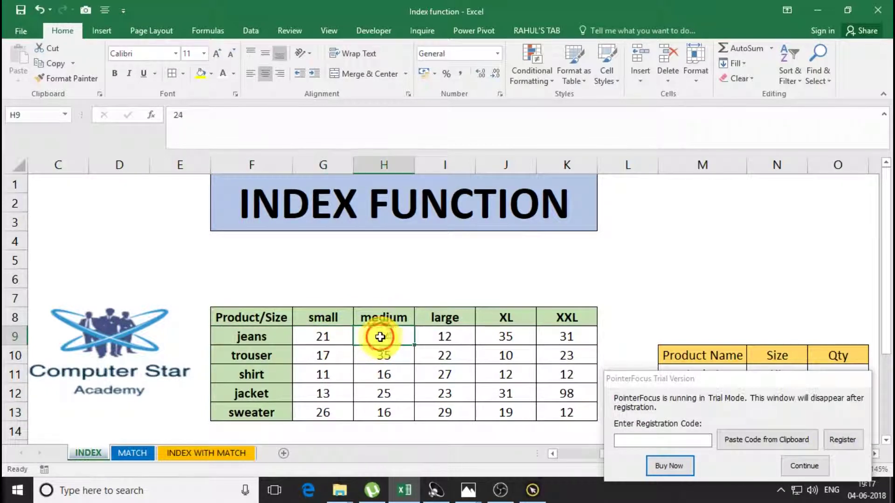
click(450, 338)
click(514, 333)
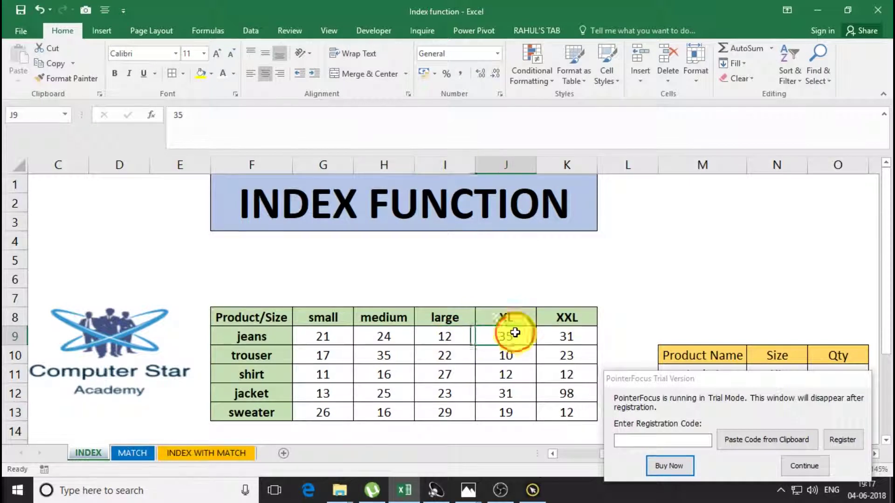
click(579, 335)
click(804, 466)
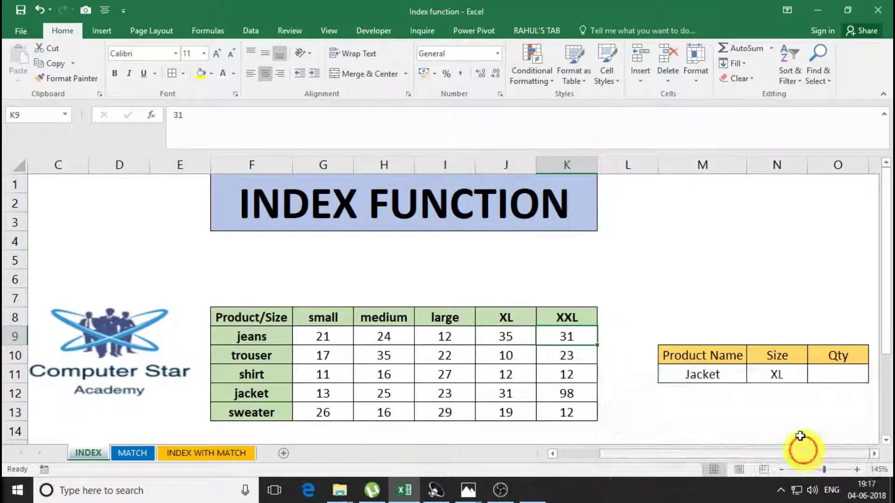
click(653, 316)
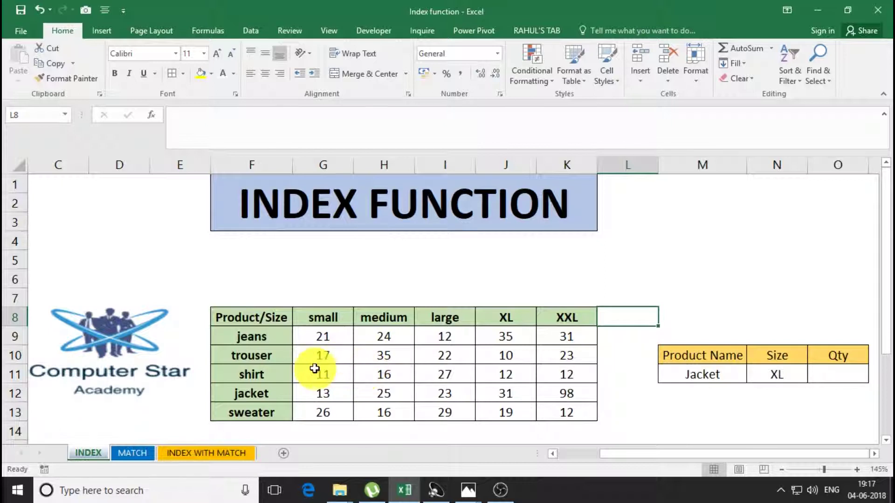
click(347, 375)
click(340, 349)
click(375, 337)
click(442, 338)
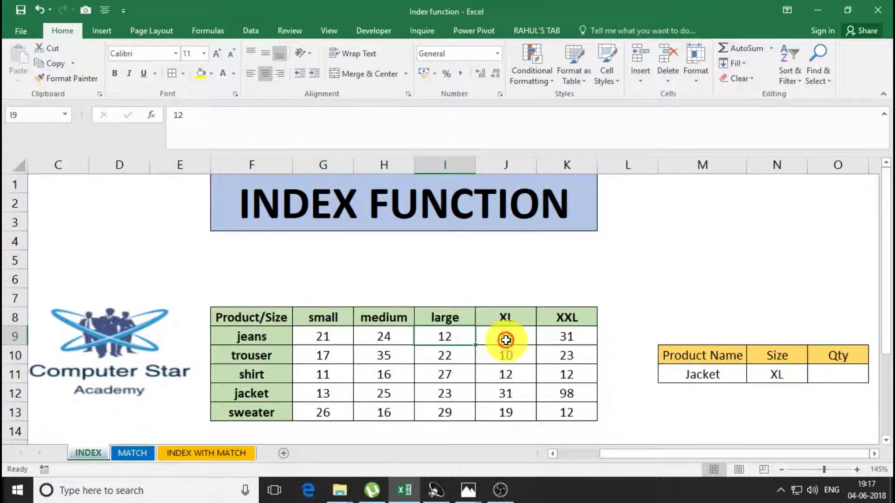
click(505, 340)
click(498, 355)
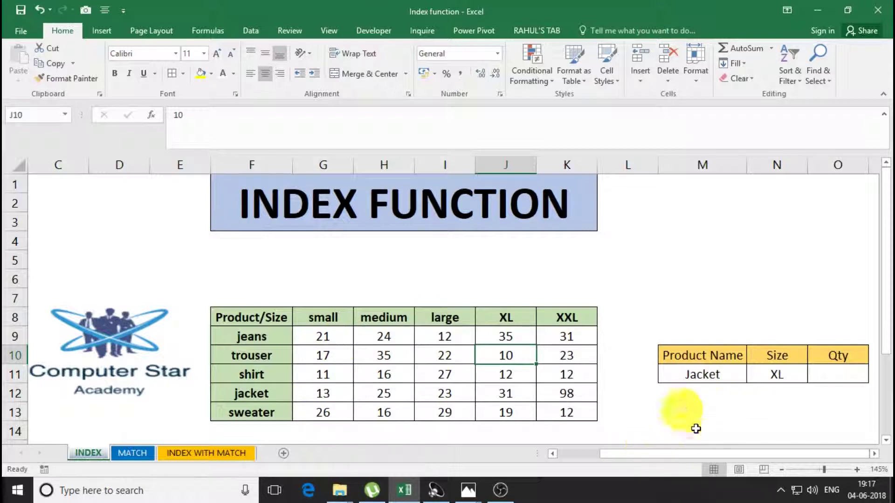
click(706, 379)
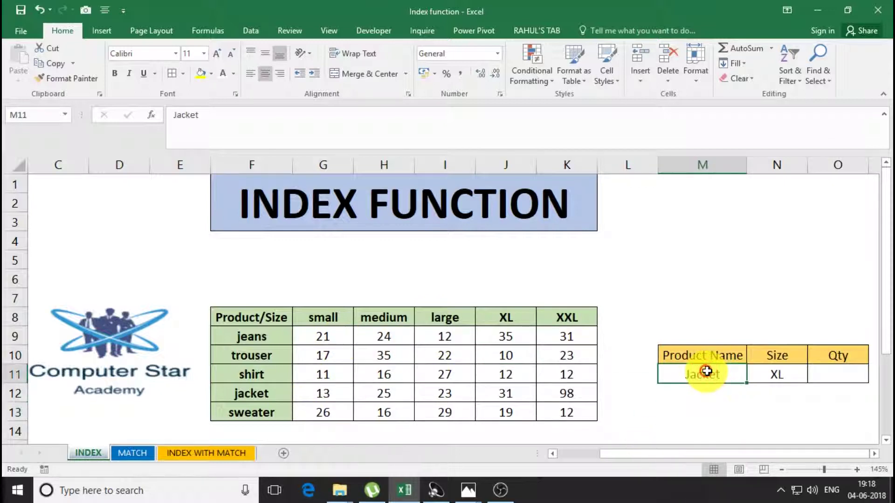
click(795, 374)
click(816, 368)
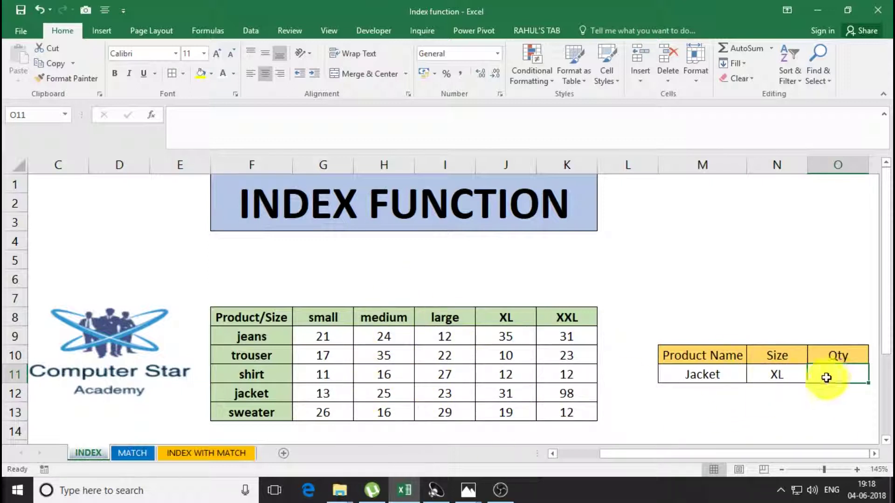
click(775, 375)
click(732, 373)
click(795, 371)
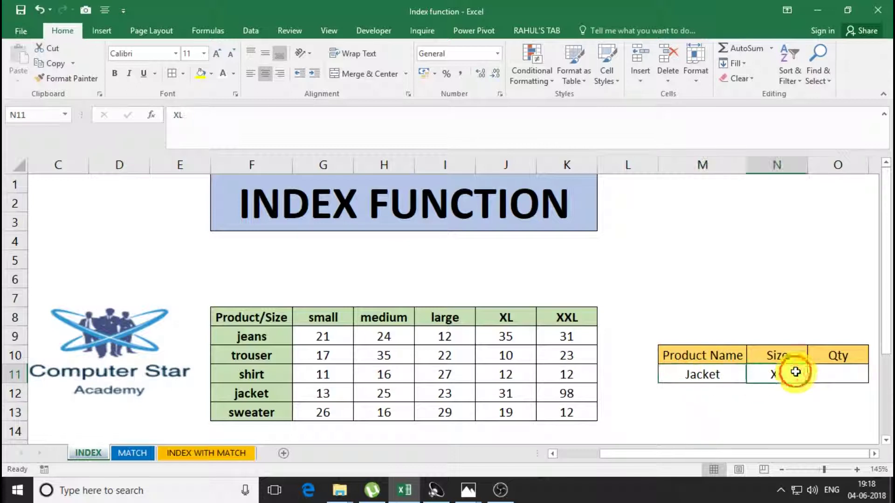
click(823, 371)
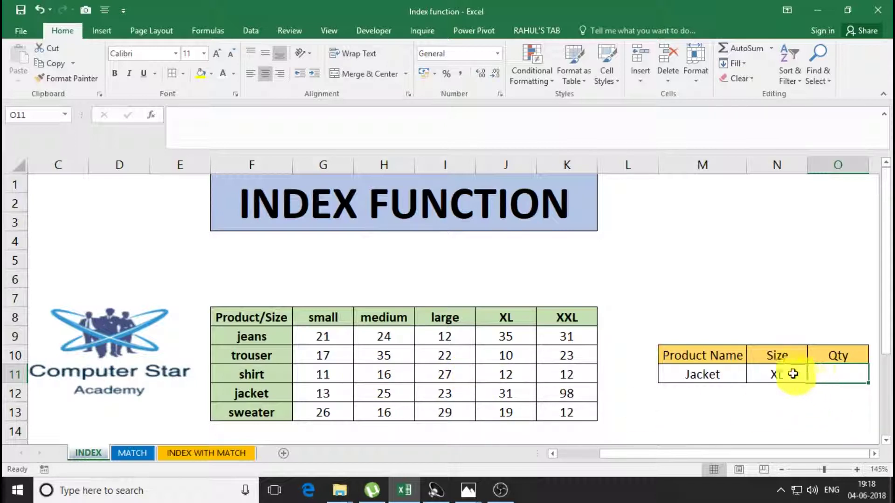
click(166, 454)
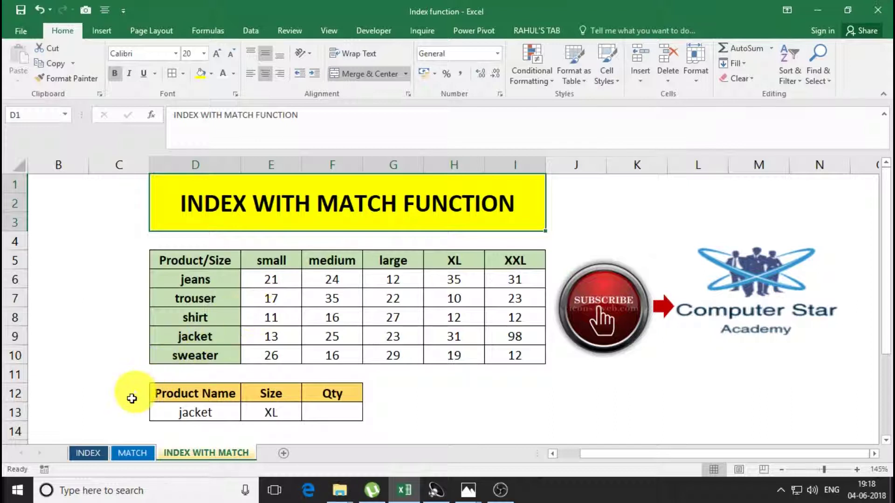
click(99, 452)
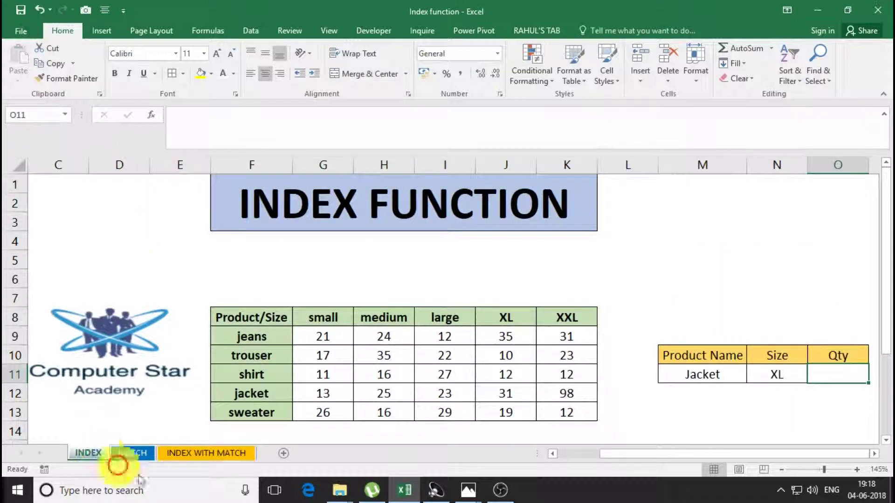
click(751, 398)
click(795, 468)
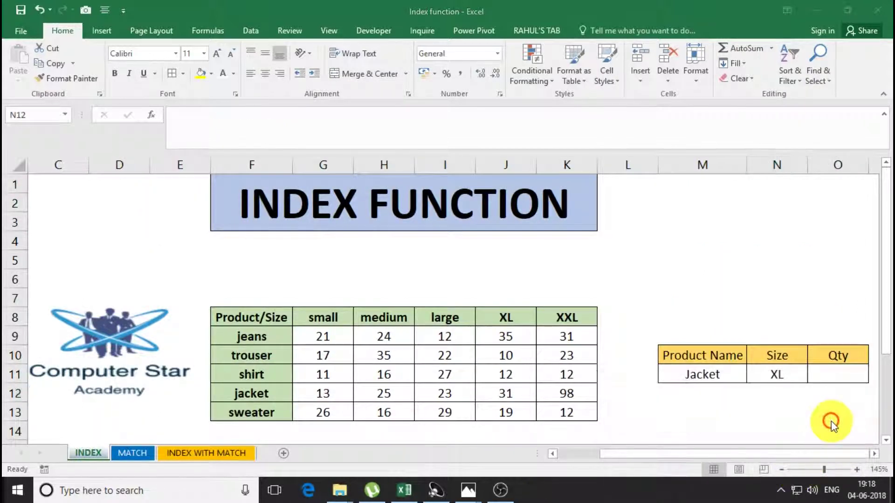
click(833, 377)
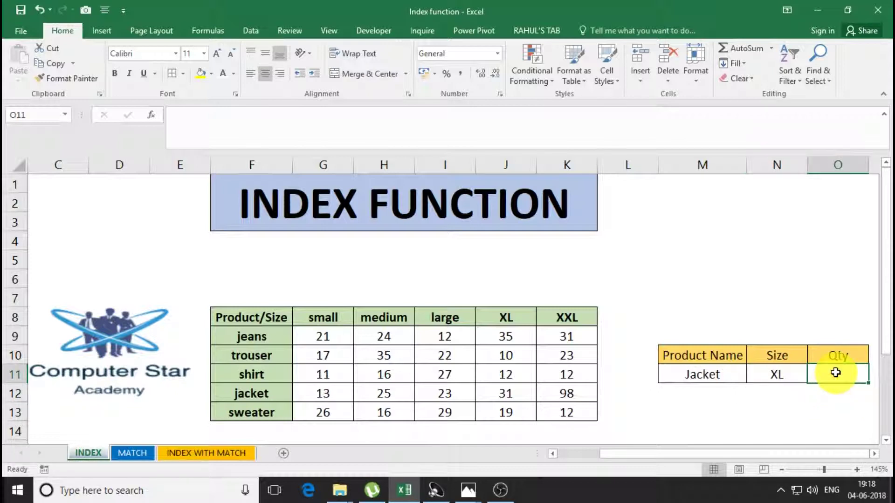
- Begin O11's formula as =INDEX(G9:K13, using the quantity grid as the array
text(=I)
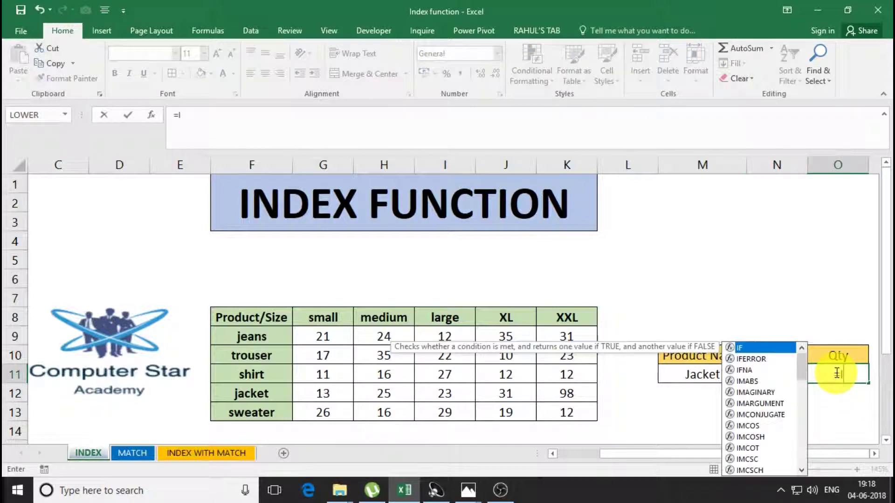
text(NDEX()
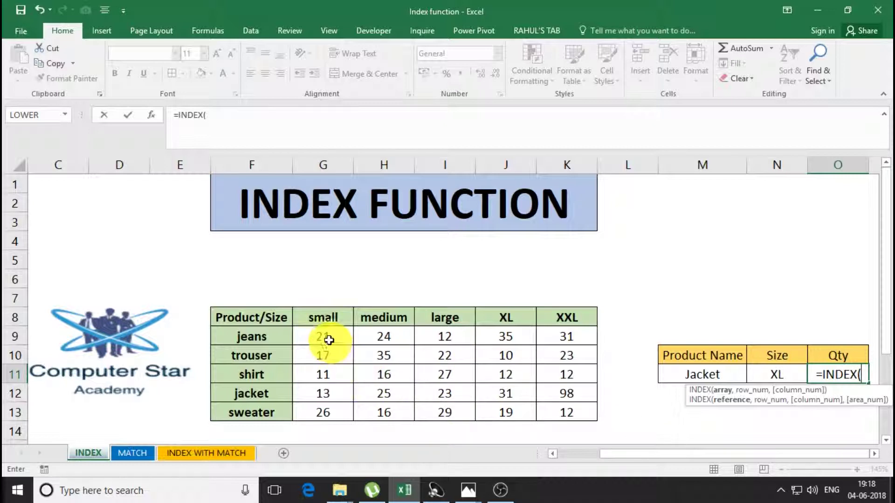
drag(329, 340, 546, 413)
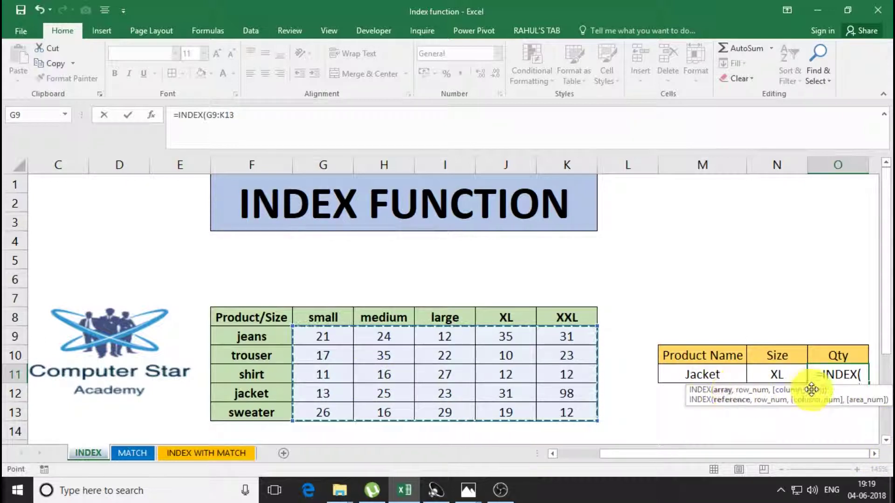
drag(836, 391, 759, 272)
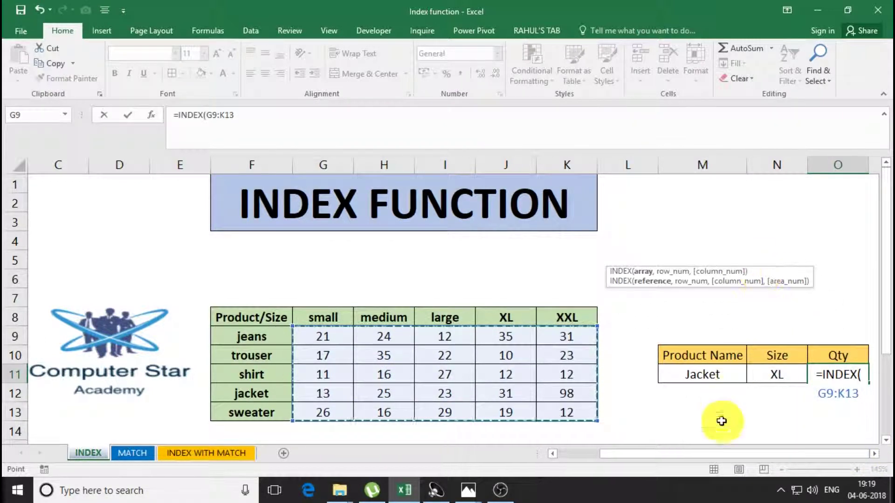
text(,)
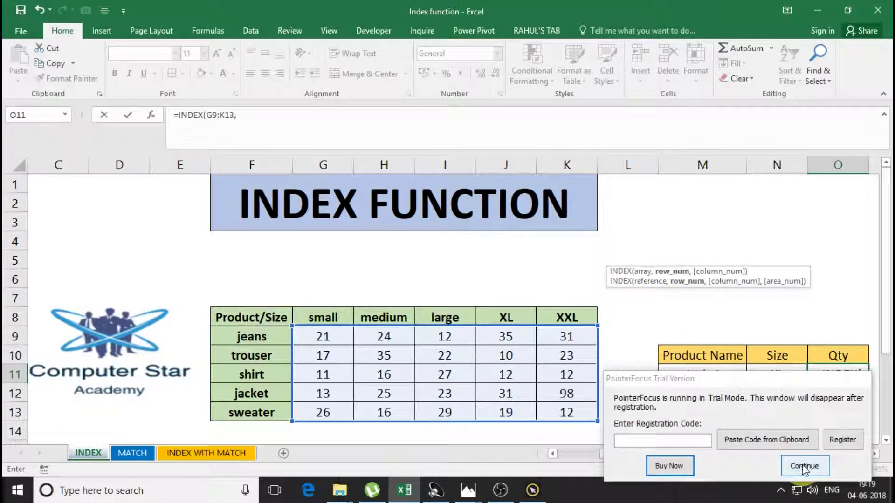
- Complete the Qty formula as =INDEX(G9:K13,4,4) so it returns 31
drag(741, 386, 46, 192)
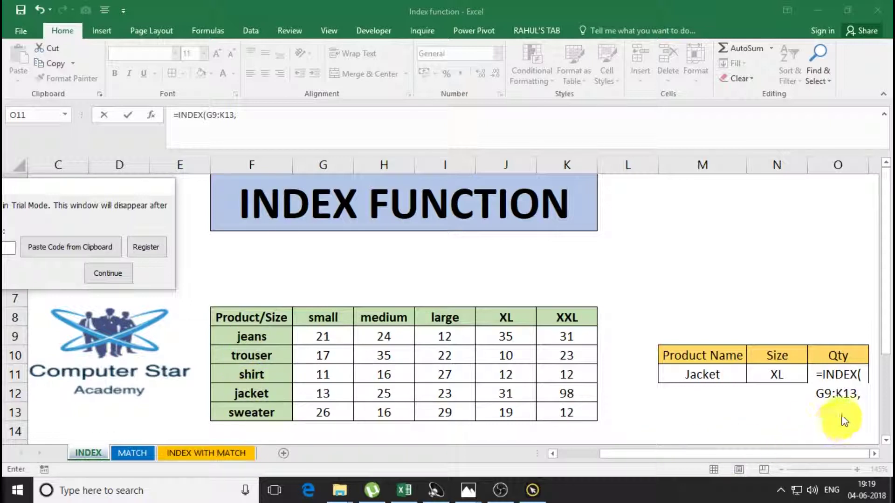
click(857, 394)
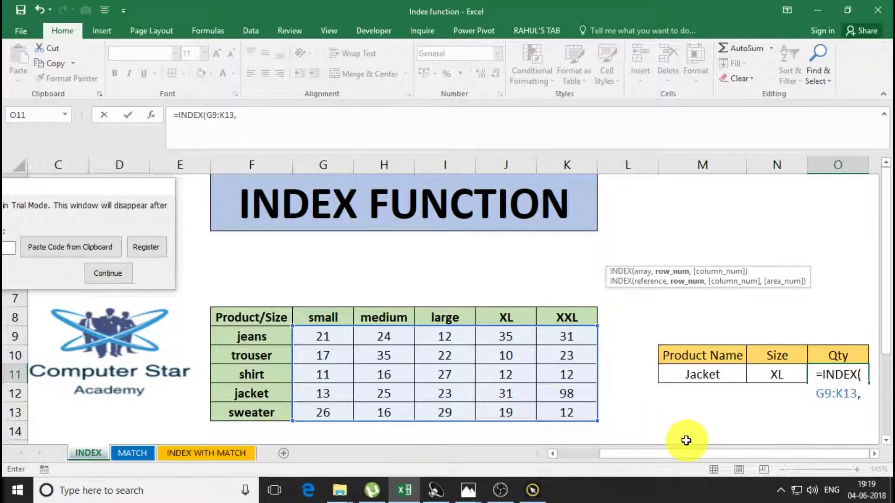
text(,4)
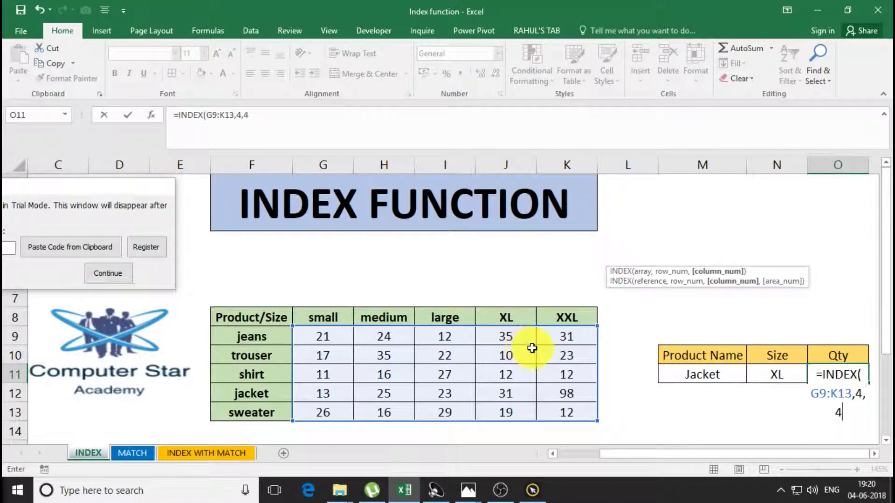
text())
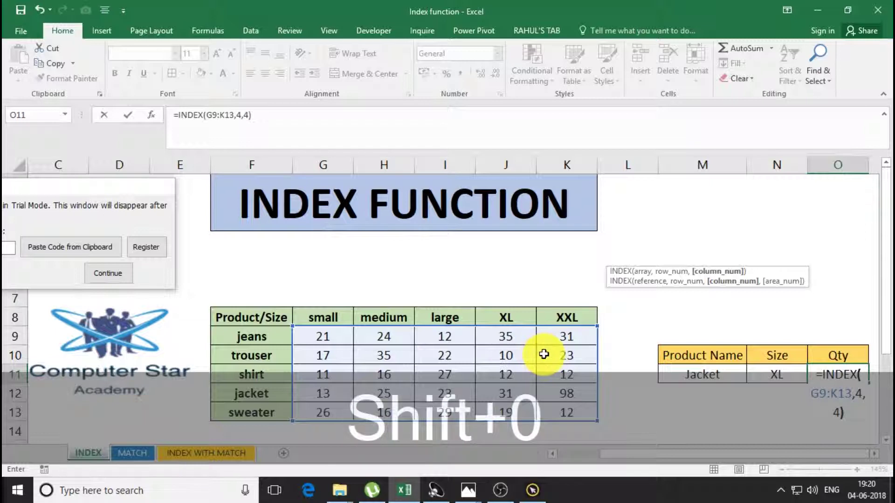
key(Return)
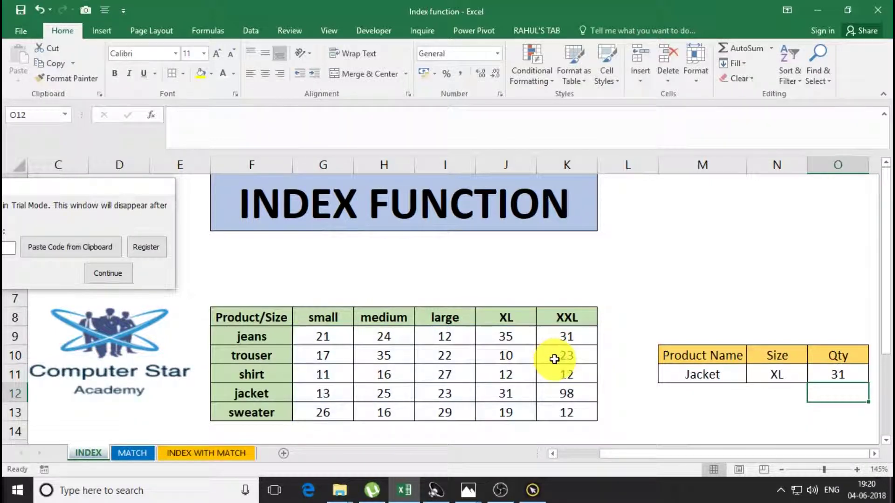
- Verify 31 sits at the Jacket row and XL column, then dismiss both trial pop-ups
click(722, 374)
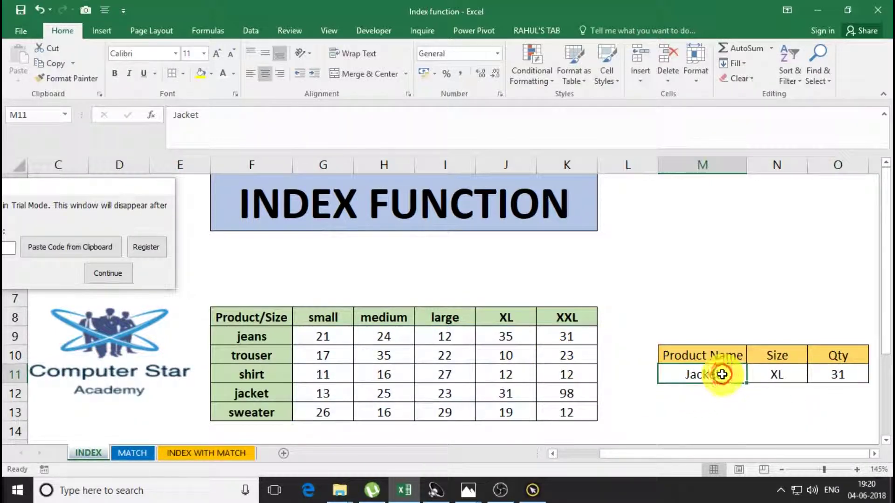
click(778, 372)
click(839, 373)
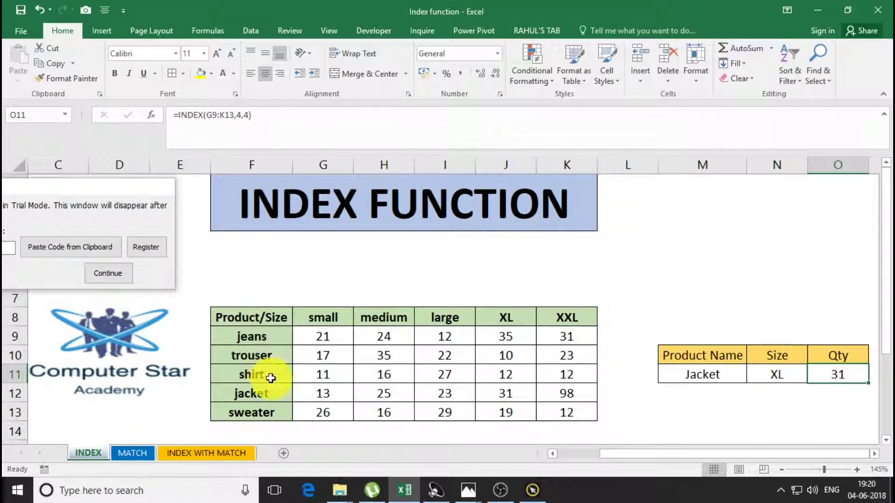
click(247, 394)
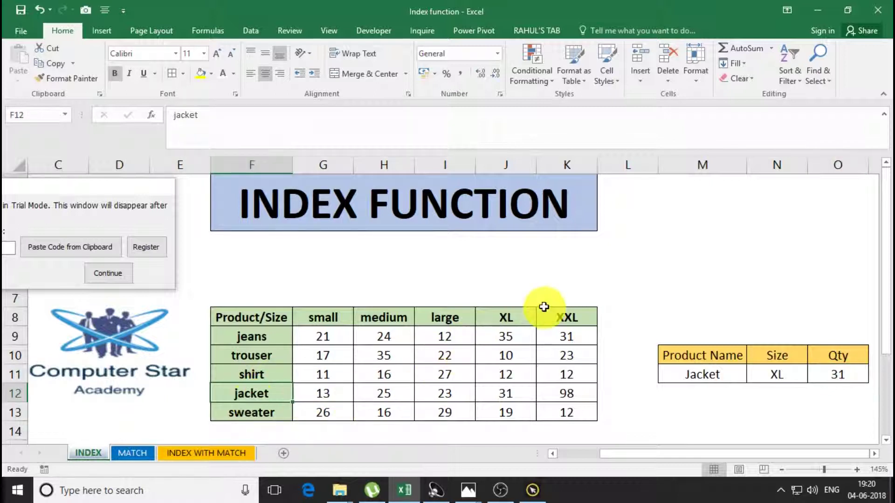
click(523, 313)
click(513, 392)
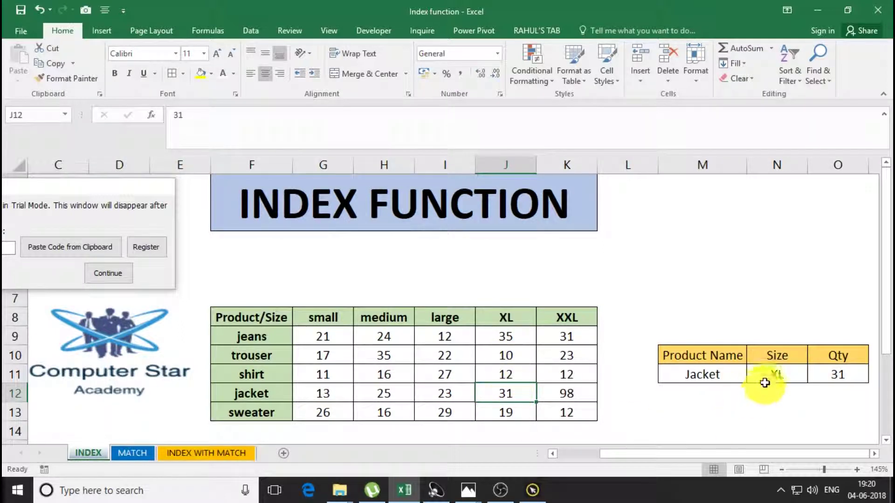
click(125, 279)
click(811, 468)
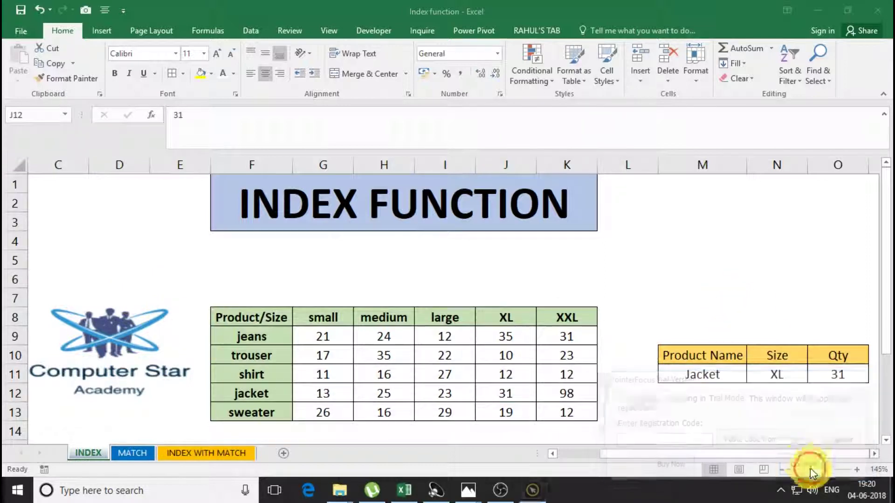
click(131, 456)
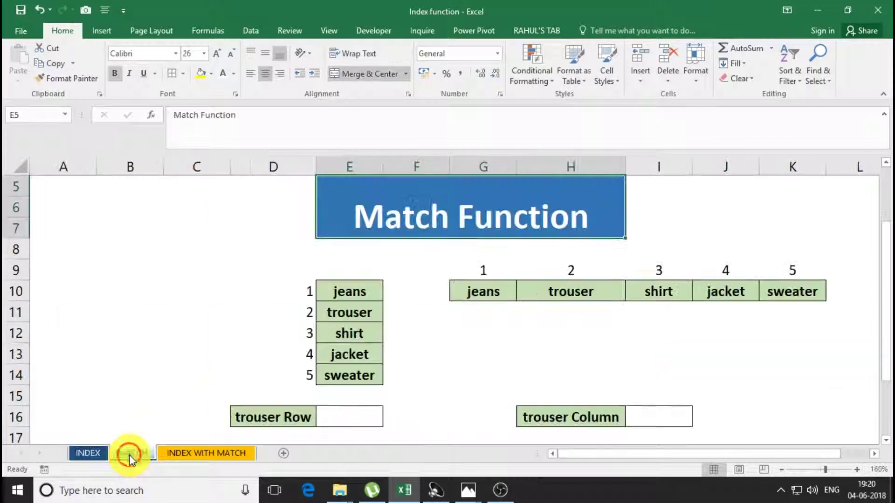
click(426, 371)
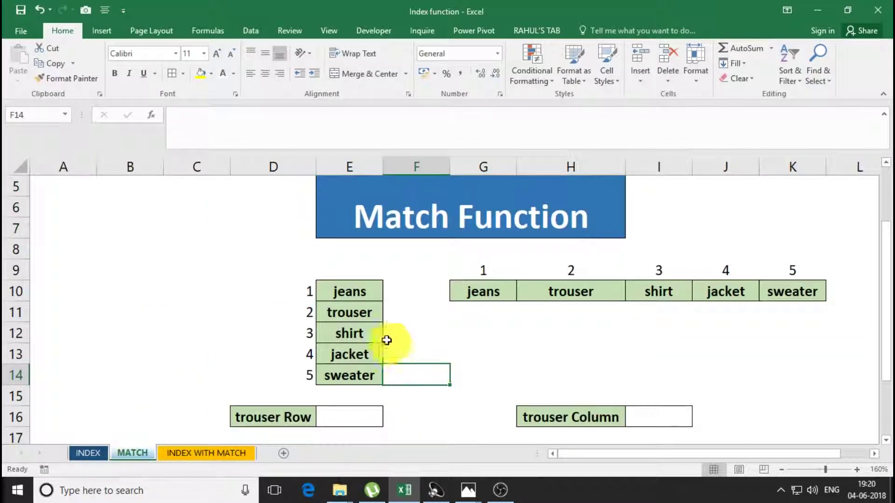
click(74, 454)
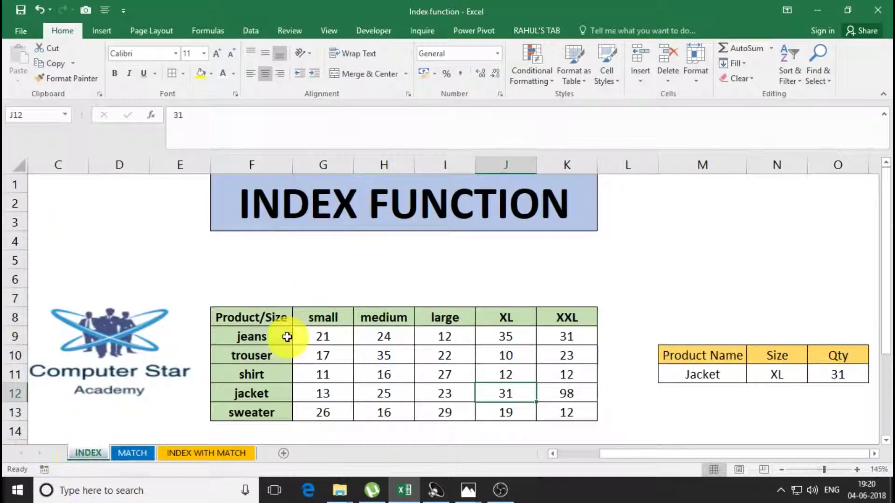
drag(286, 336, 282, 394)
drag(270, 337, 282, 413)
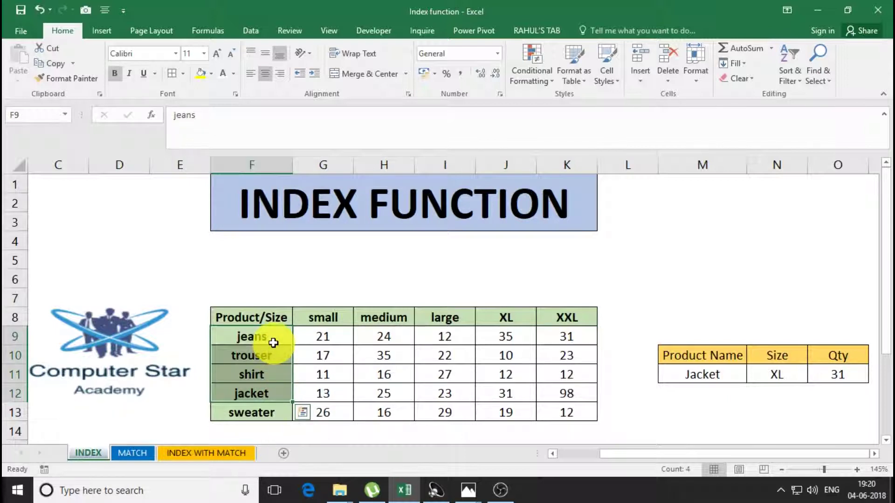
drag(320, 317, 566, 317)
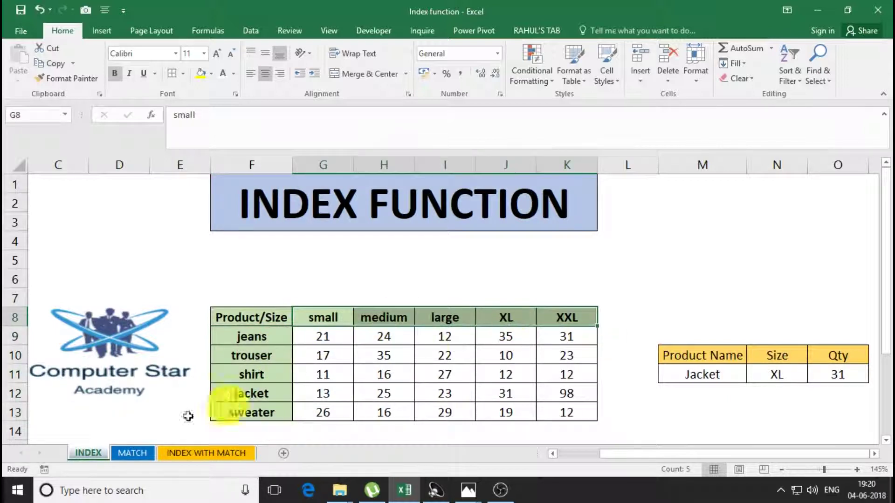
click(132, 452)
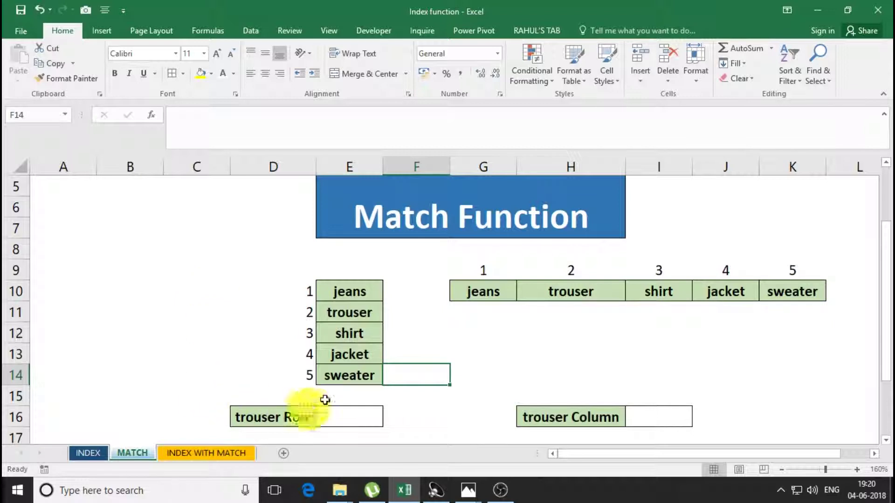
drag(333, 290, 345, 375)
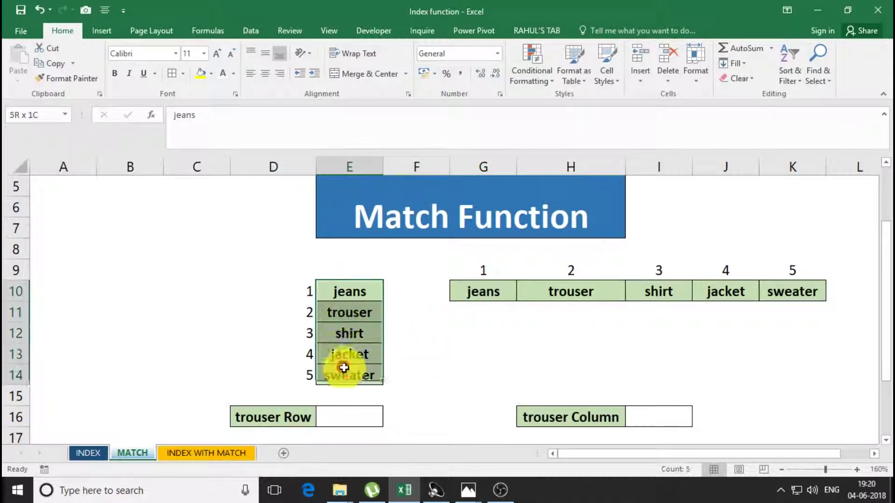
click(355, 312)
click(488, 292)
click(540, 290)
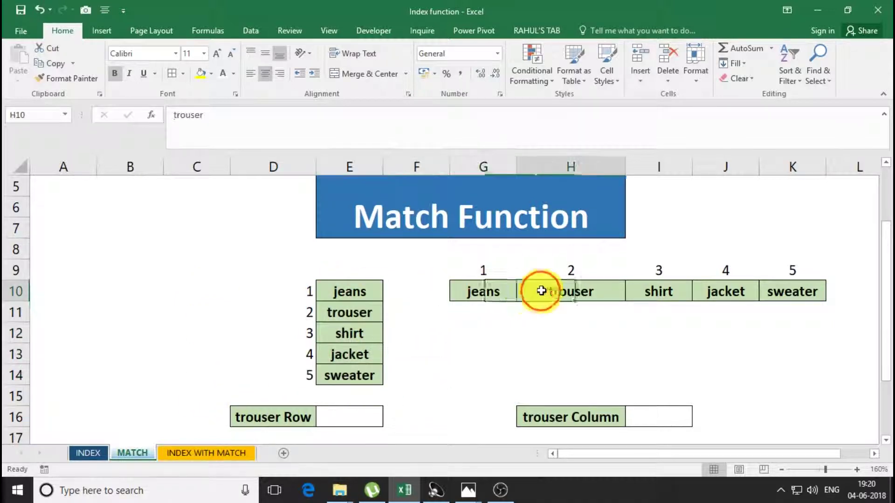
click(655, 289)
click(748, 290)
click(777, 293)
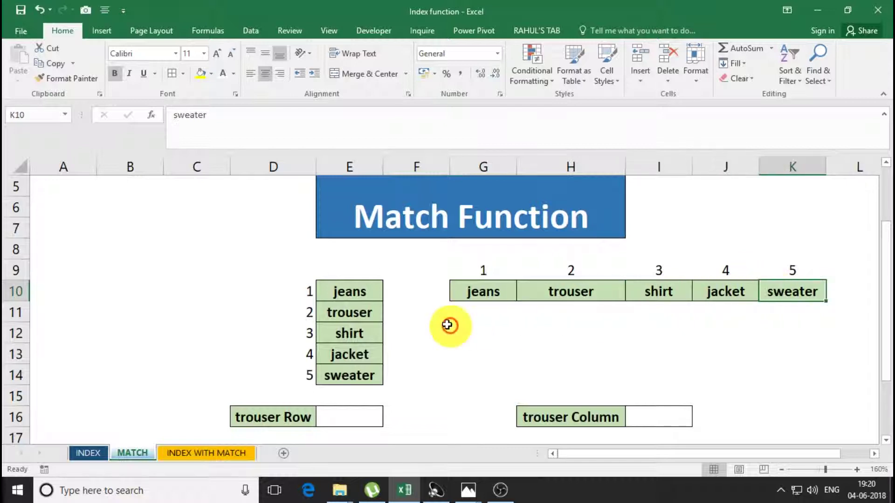
click(326, 293)
click(336, 313)
click(345, 333)
click(355, 357)
click(355, 372)
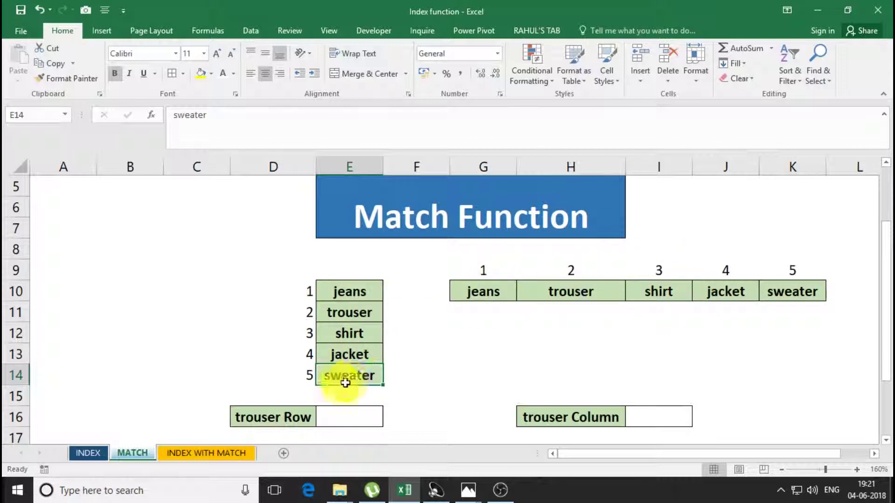
click(289, 417)
click(328, 416)
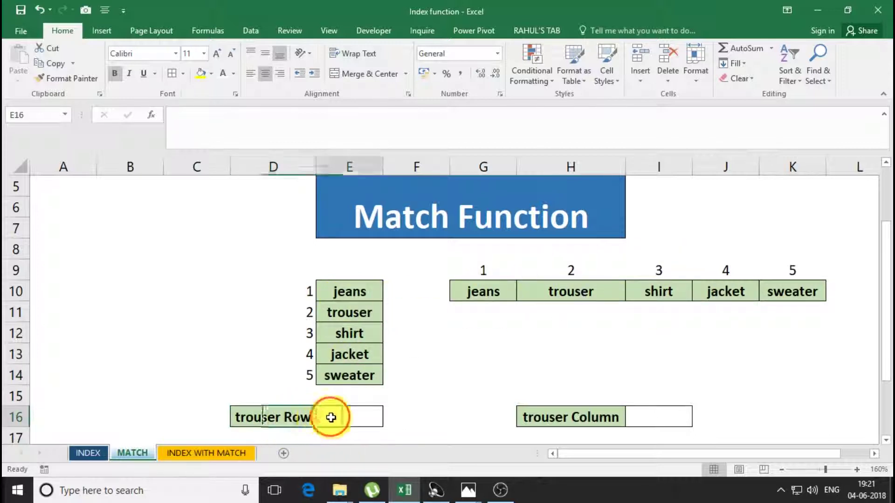
click(272, 416)
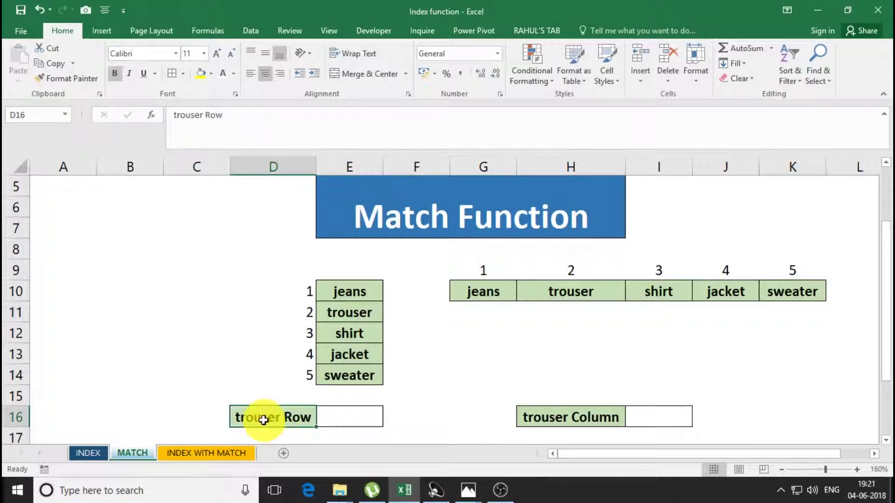
click(319, 418)
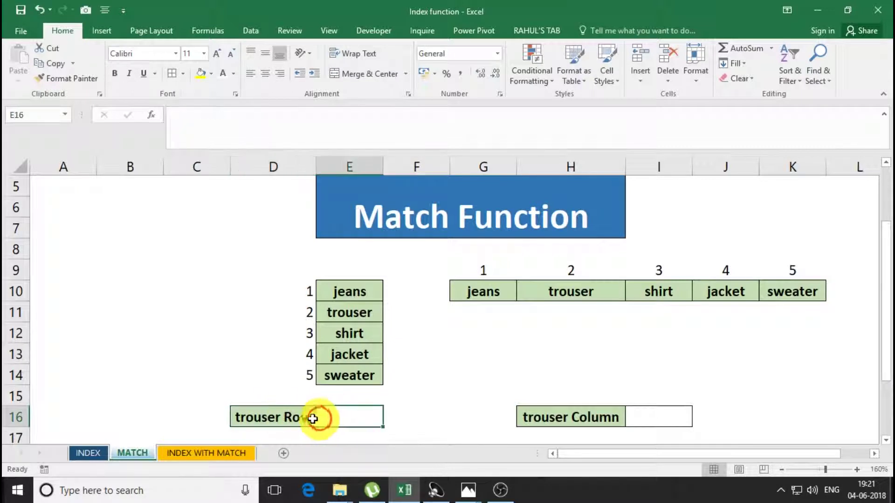
click(303, 417)
click(331, 418)
click(302, 417)
click(332, 417)
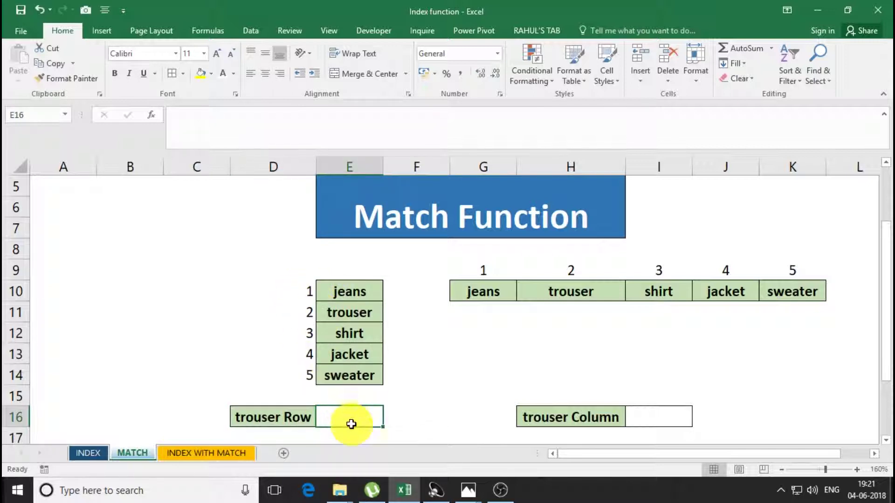
- In E16, enter =MATCH(H10,E10:E14,0) to find trouser in the product list
double_click(351, 421)
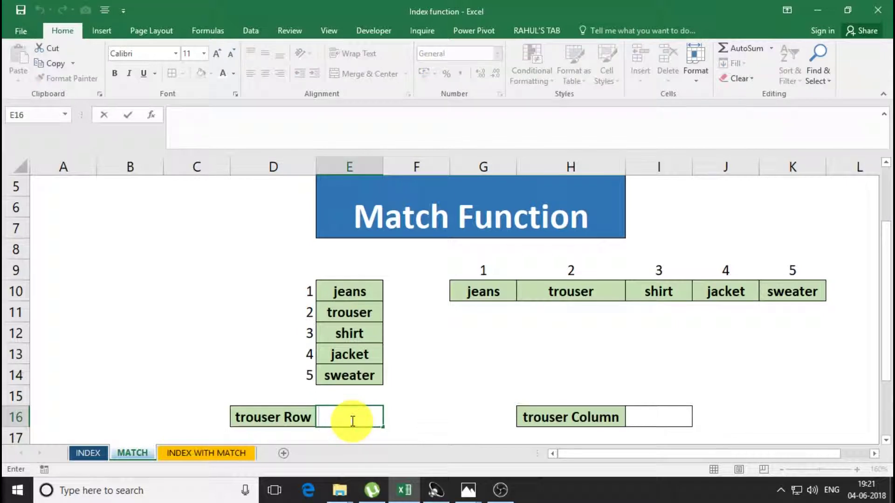
text(=MATCH)
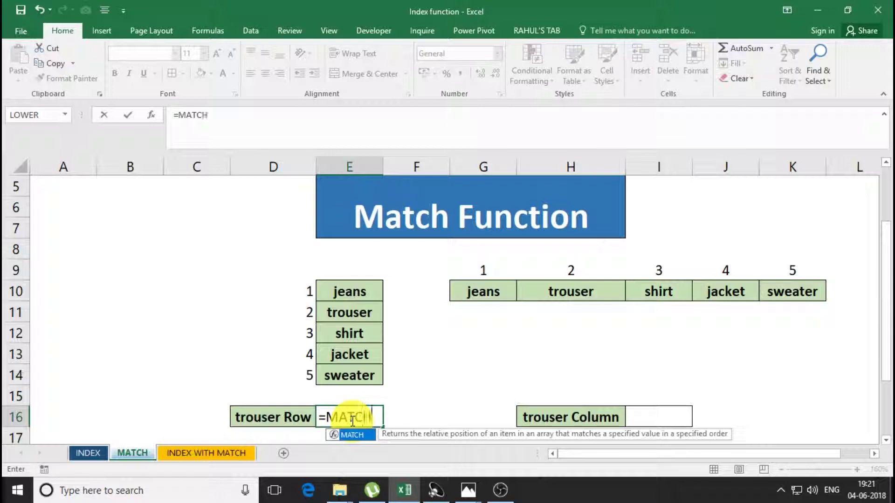
text(()
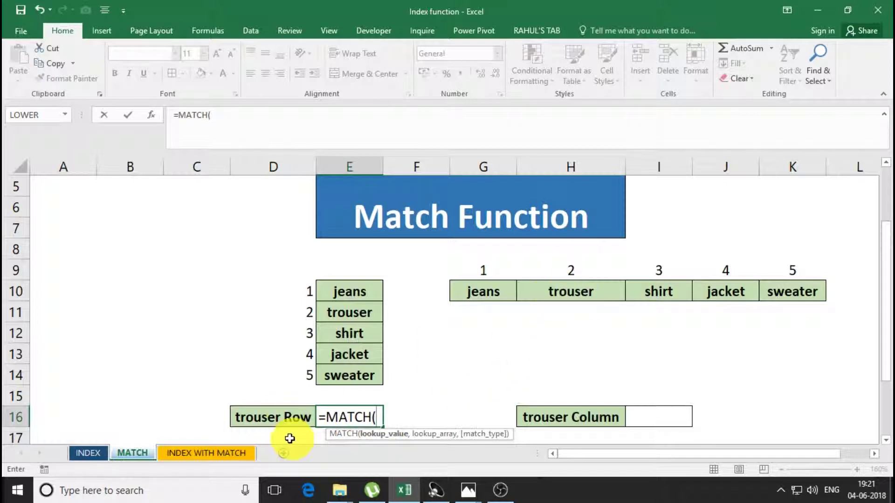
click(572, 291)
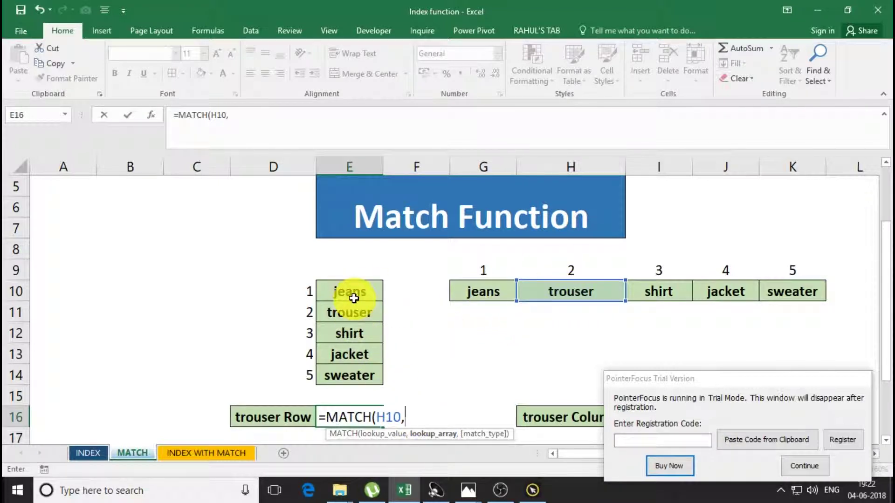
drag(349, 289, 357, 370)
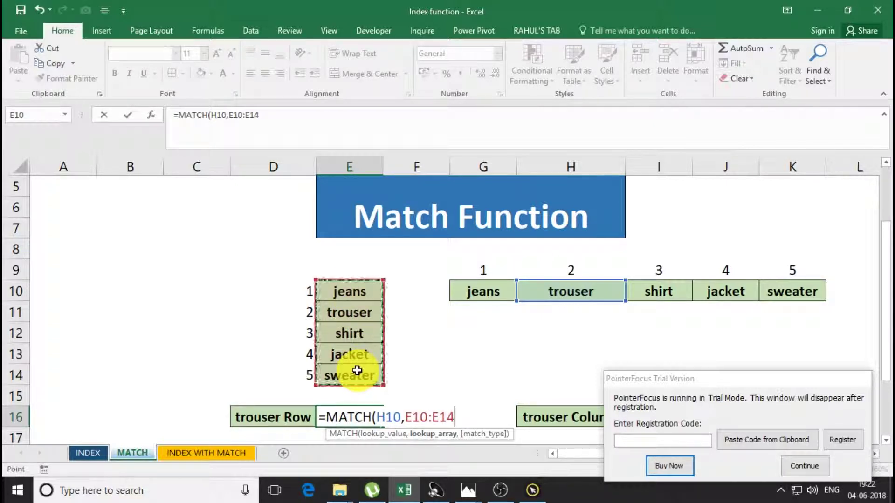
text(,)
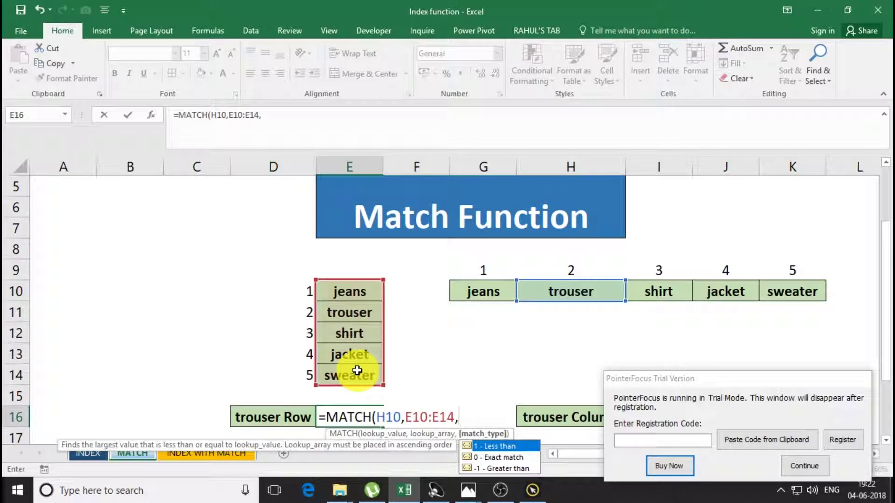
text(0))
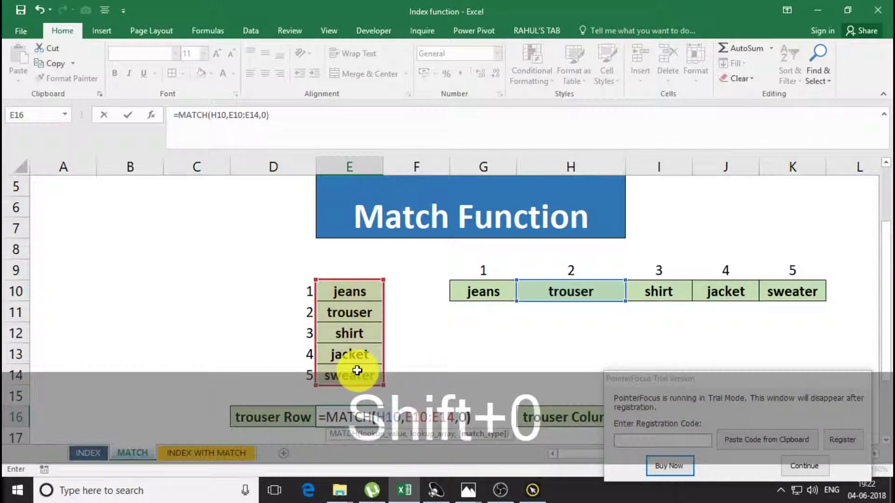
key(Return)
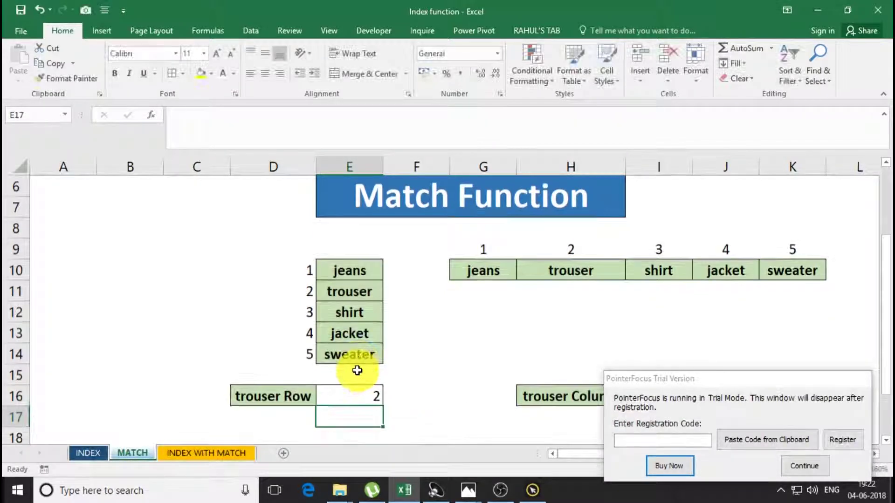
- Review the Row result of 2 against trouser's place in the product list
click(367, 399)
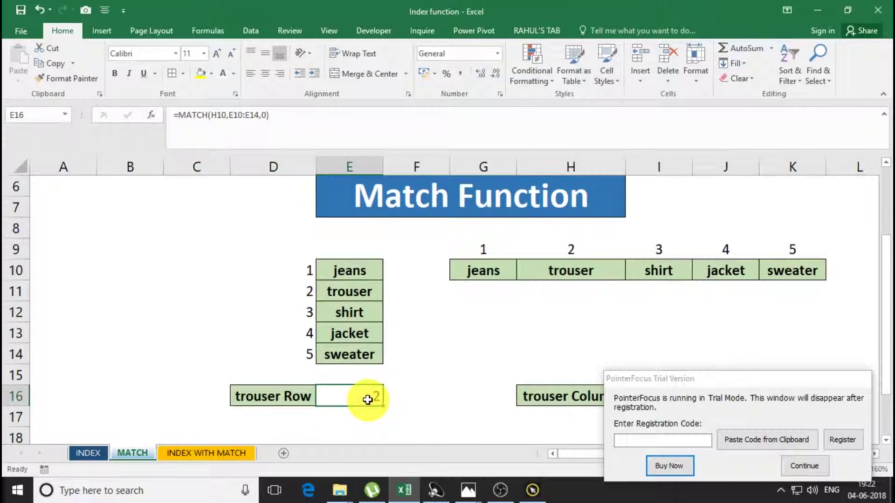
click(267, 394)
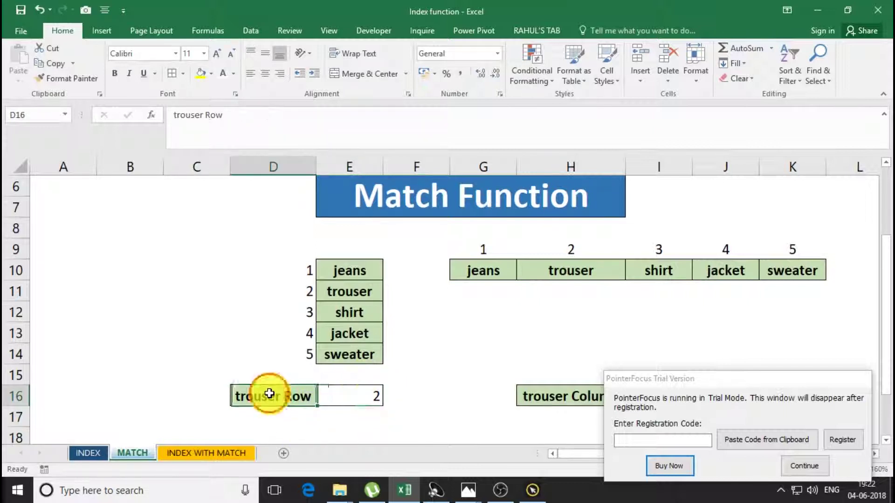
click(349, 395)
click(310, 286)
click(343, 289)
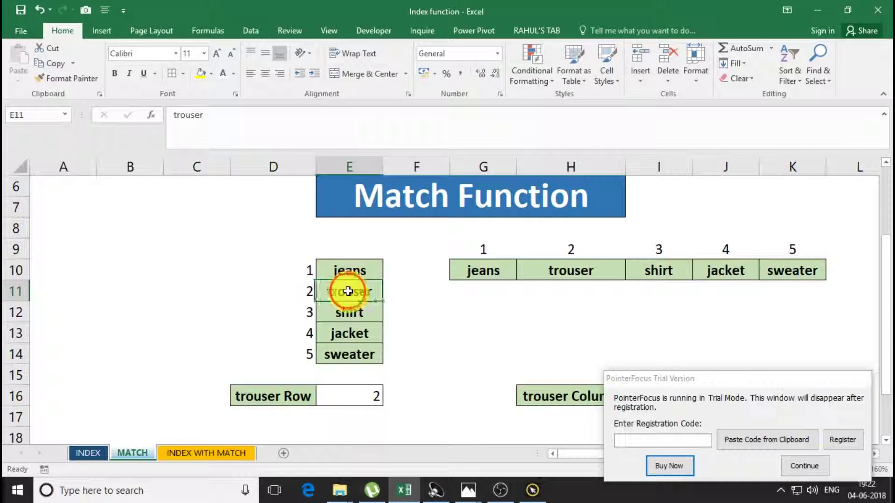
click(804, 466)
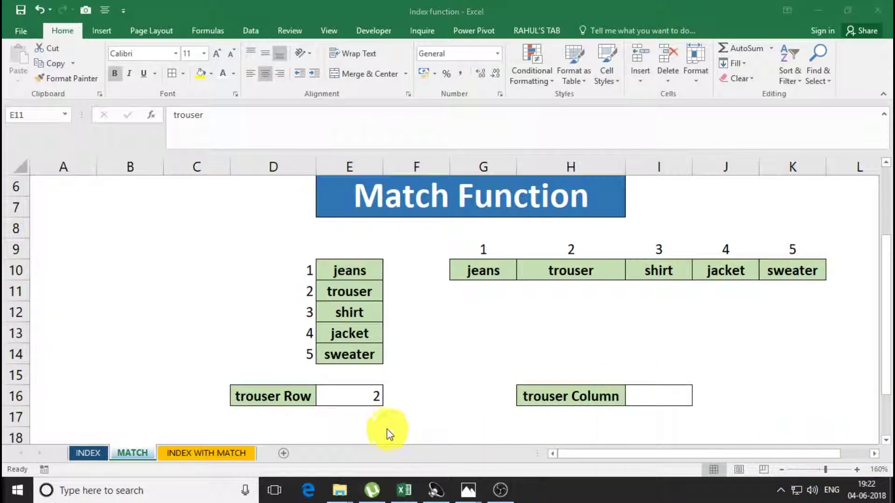
click(350, 418)
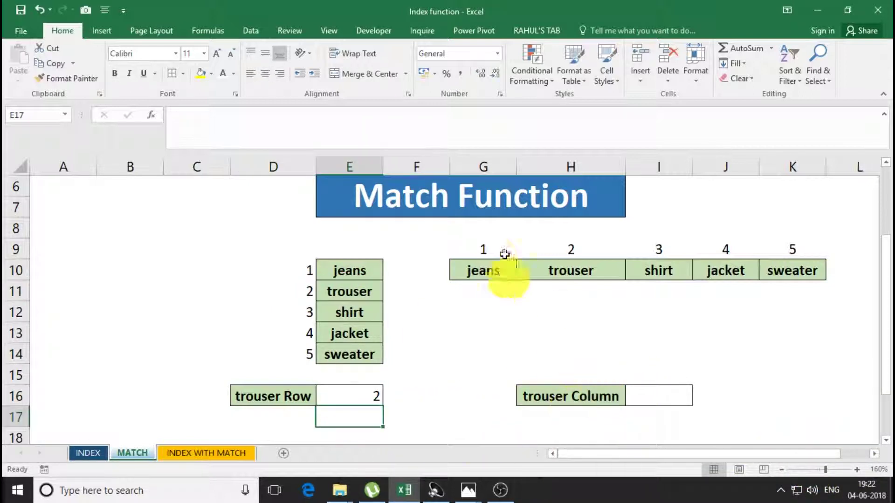
- In I16, enter =MATCH(H10,G10:K10,0) to locate trouser across the product row
click(659, 390)
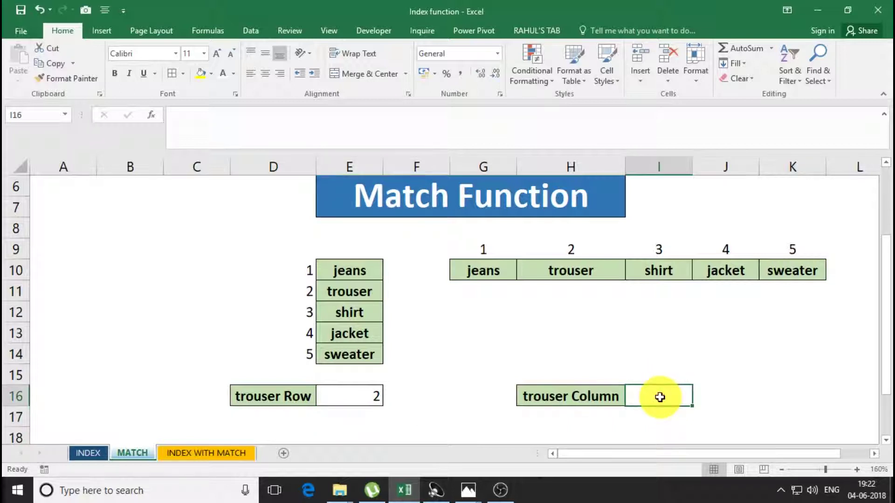
text(=)
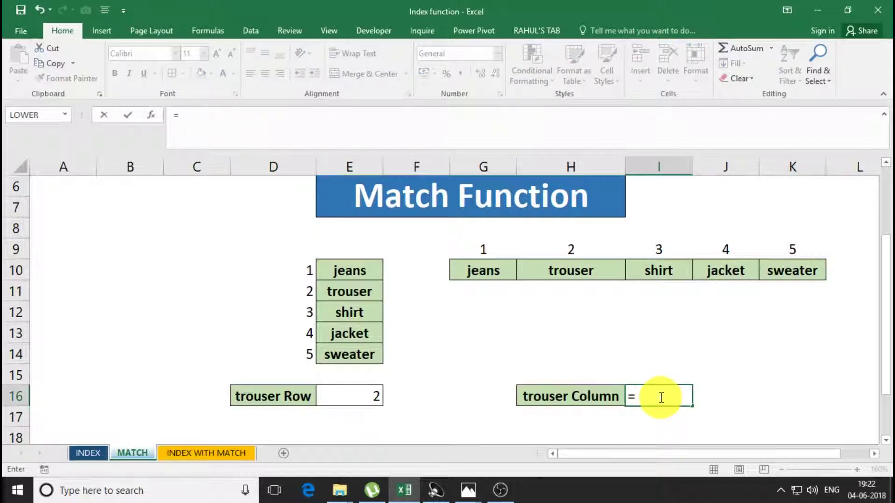
text(MATC)
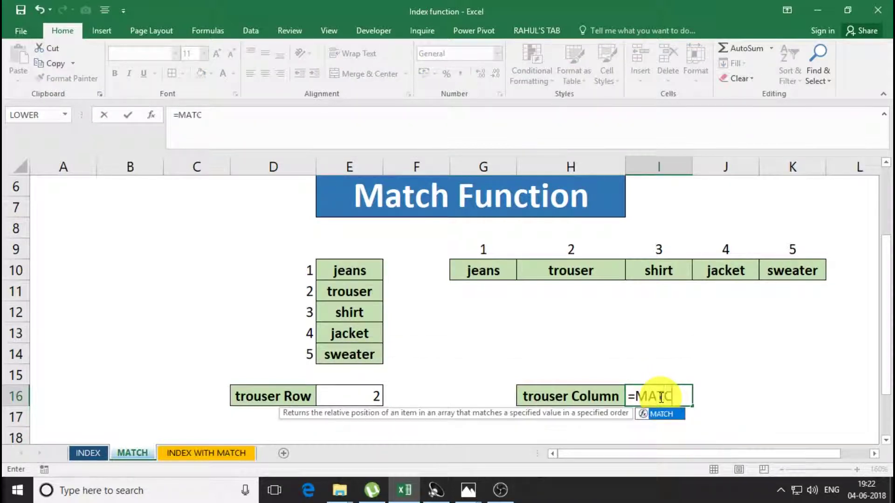
text(H()
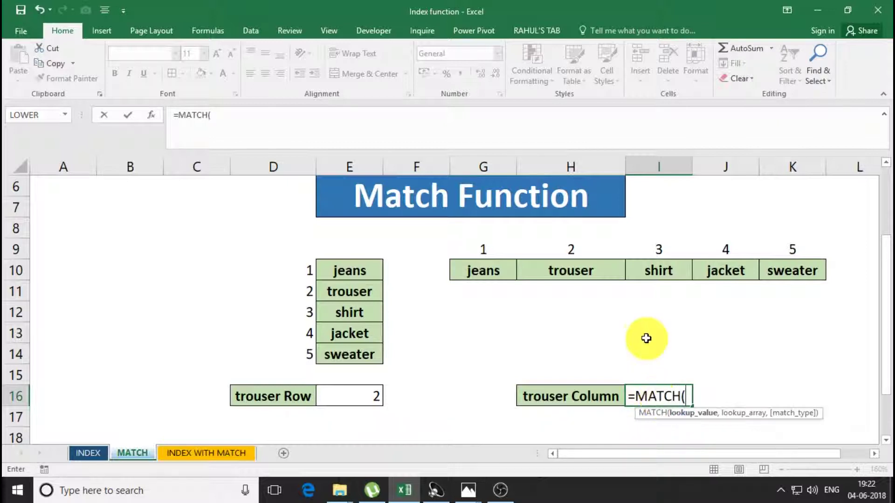
click(592, 274)
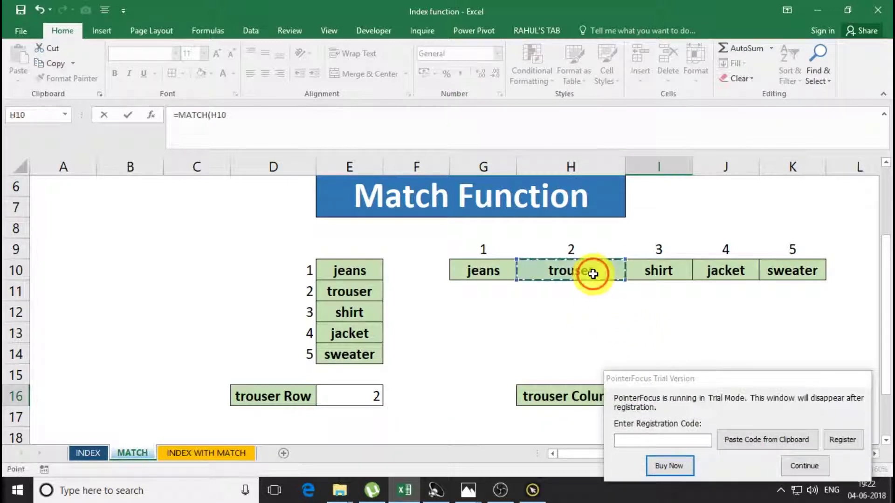
click(806, 471)
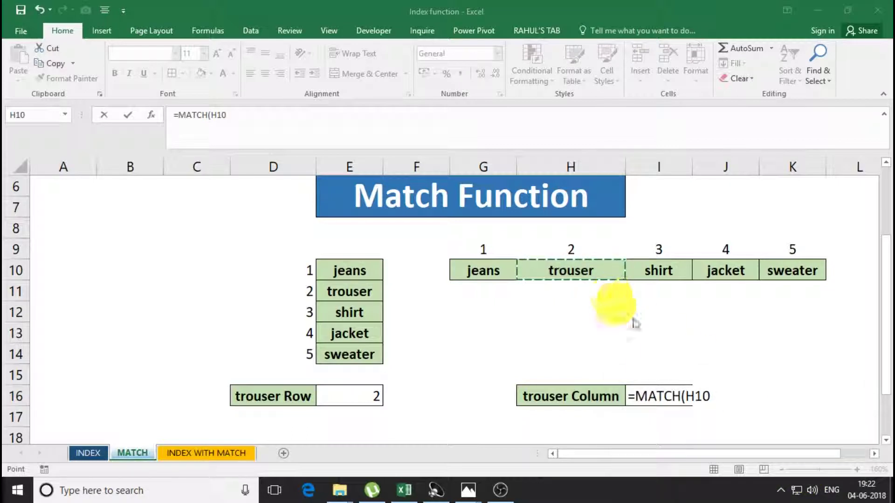
text(,)
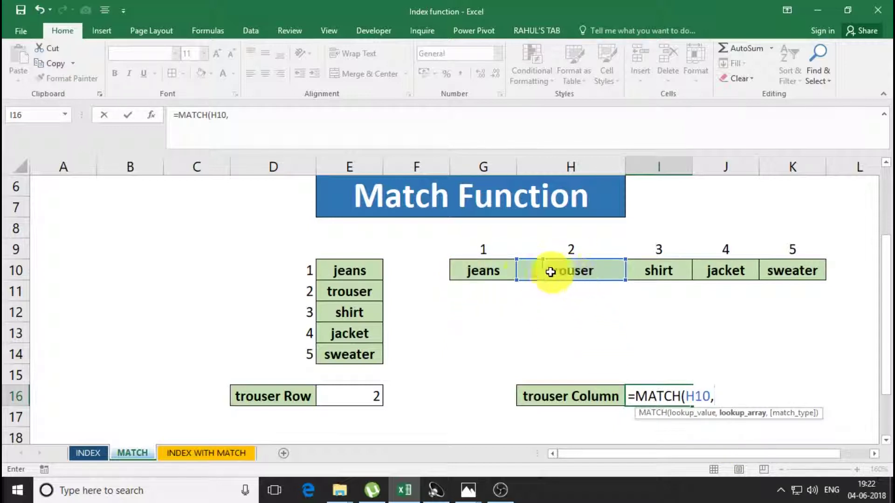
drag(477, 273, 771, 268)
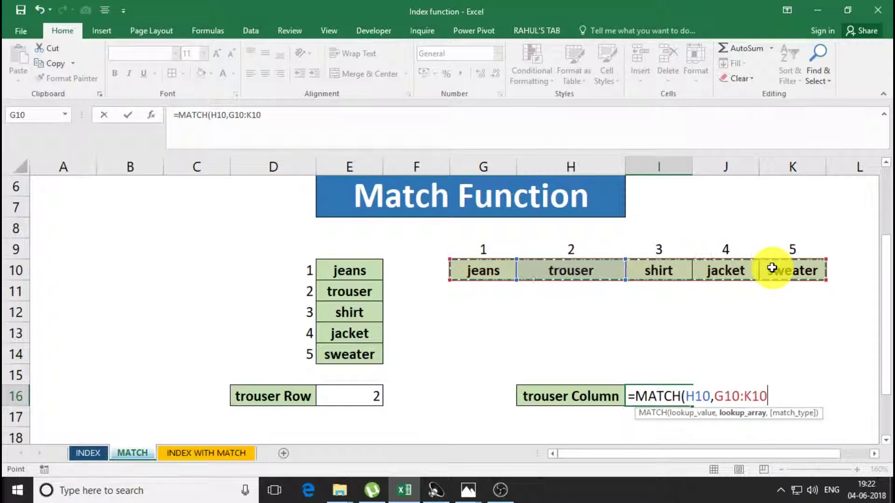
text(,0)
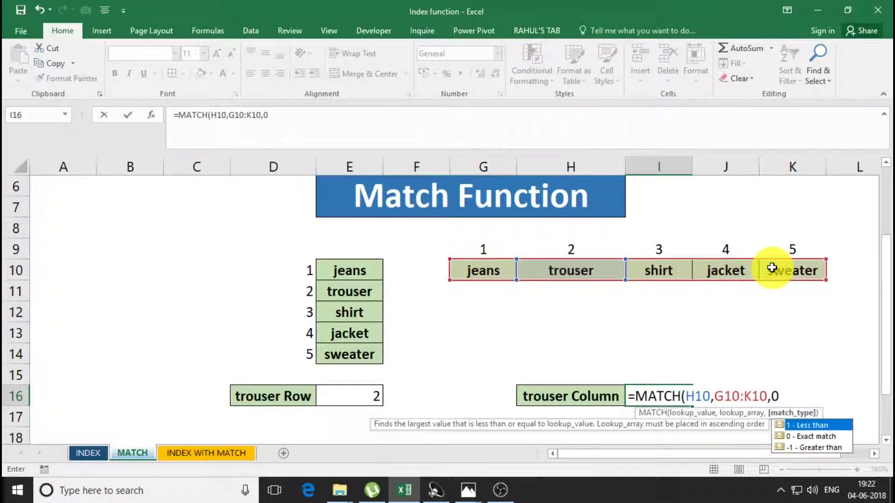
text())
key(Return)
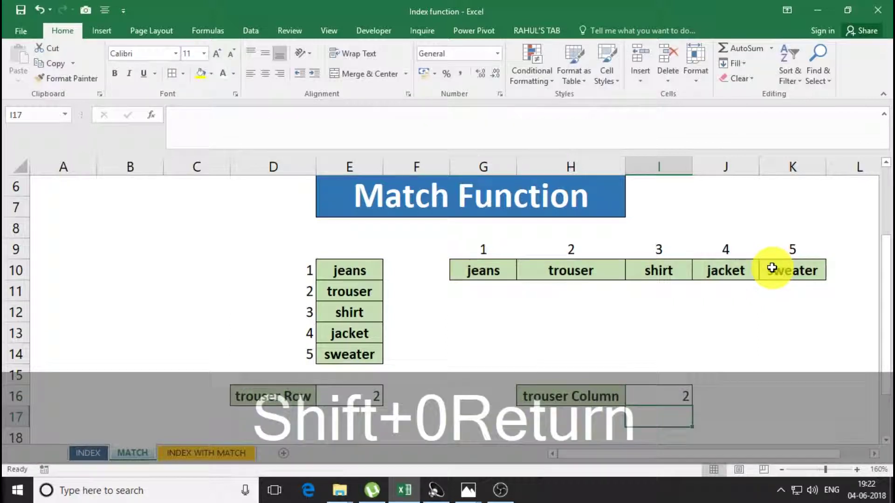
click(670, 398)
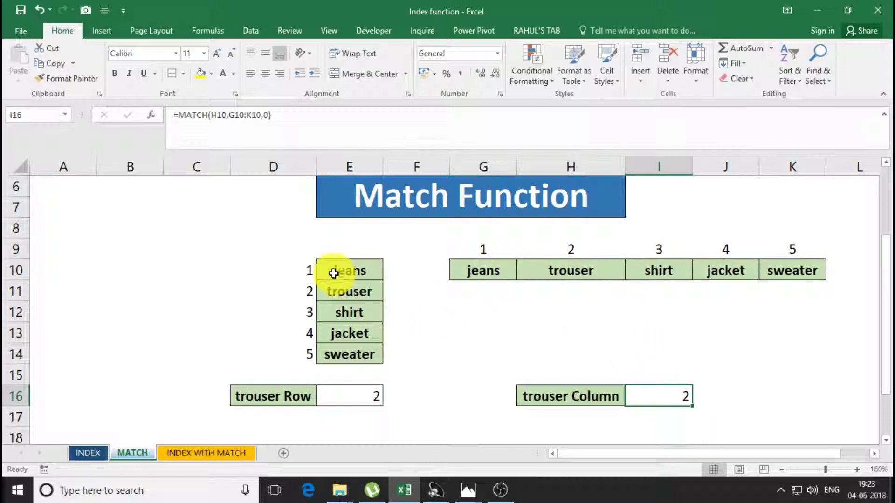
- Compare E16's MATCH formula, then return to the INDEX sheet
click(333, 392)
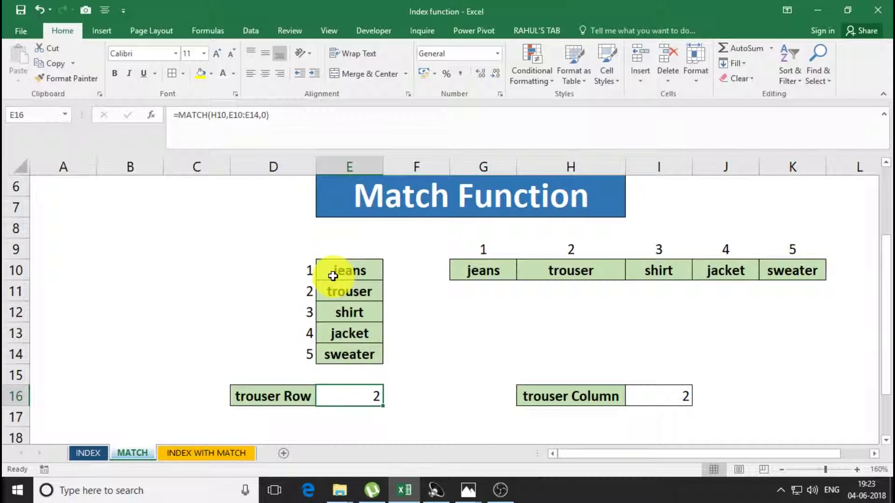
click(88, 453)
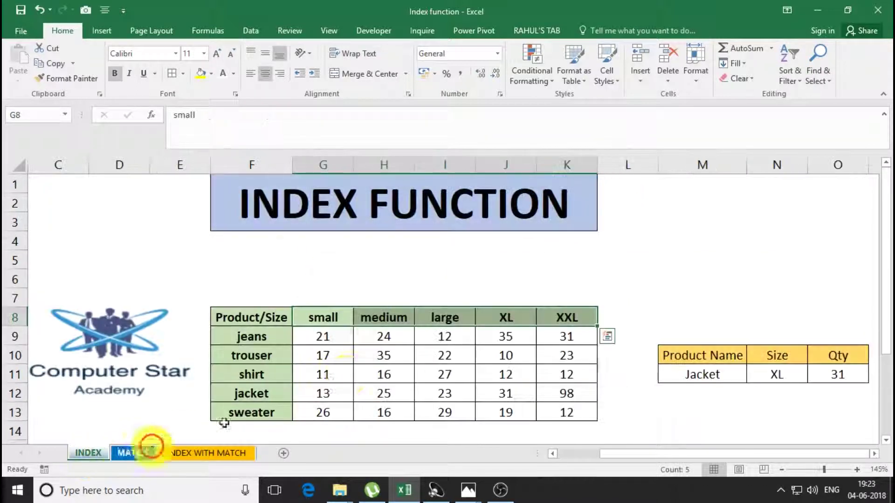
click(350, 367)
click(326, 355)
click(399, 356)
click(442, 374)
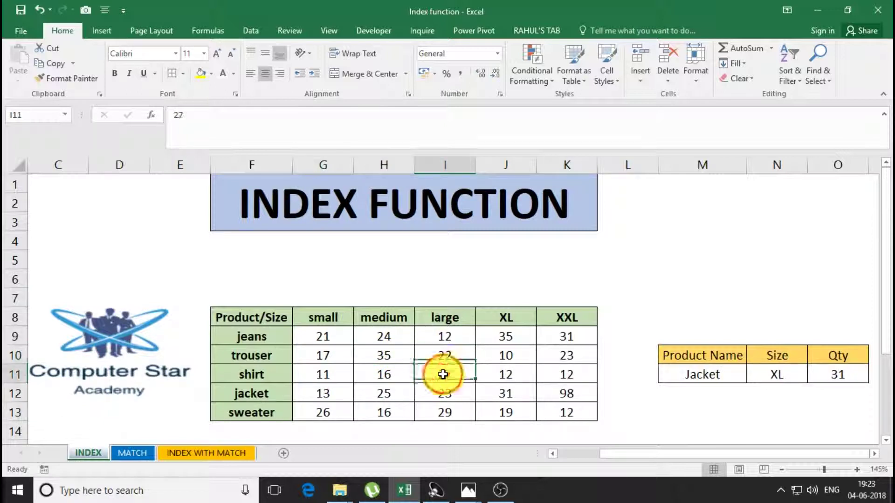
click(495, 375)
click(505, 356)
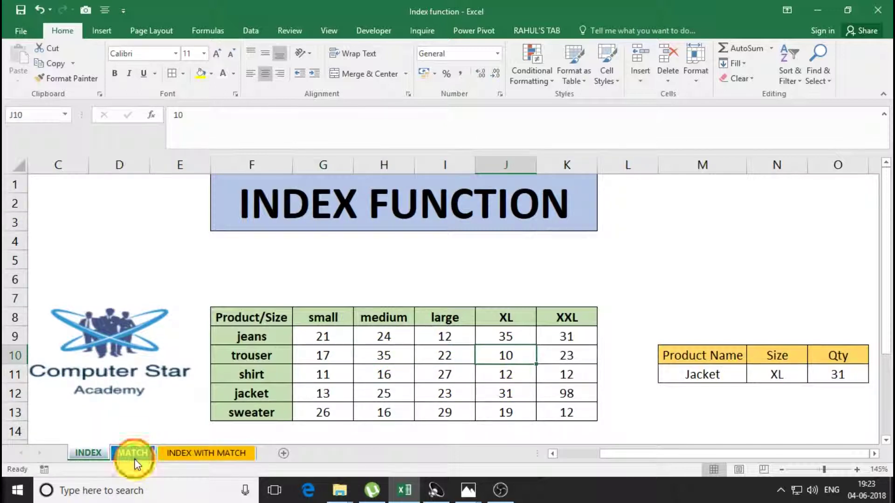
click(133, 453)
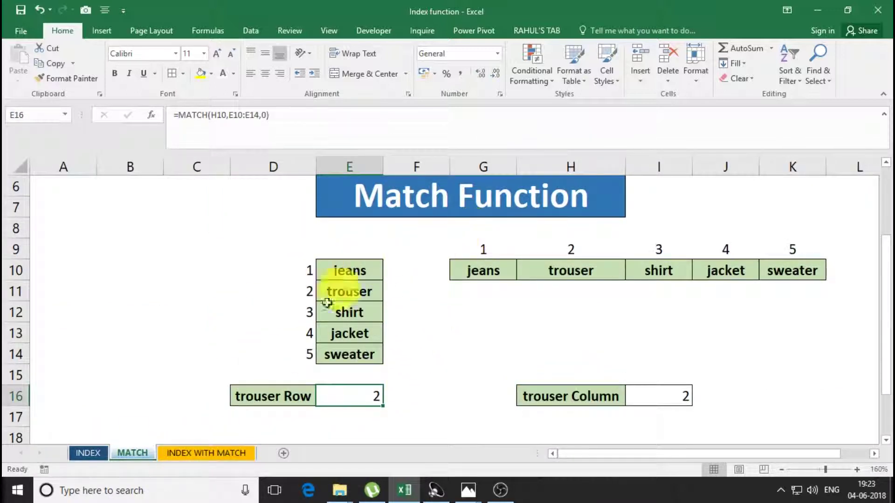
click(190, 453)
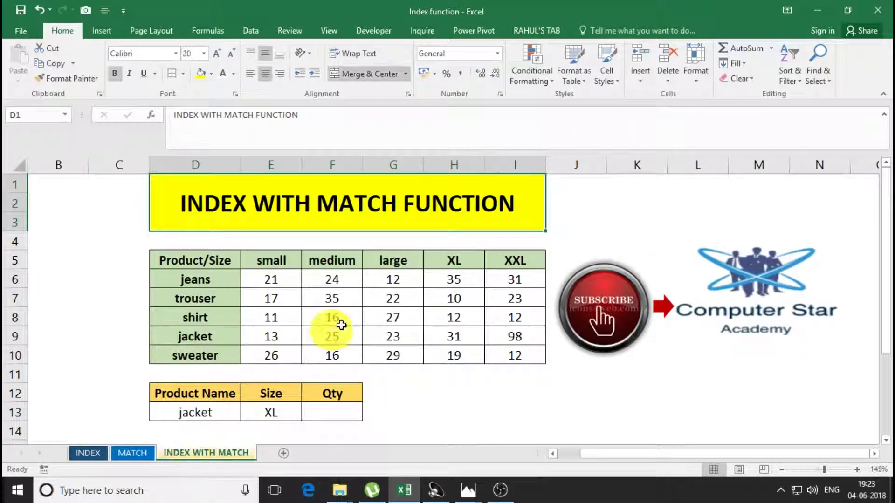
click(338, 319)
click(289, 319)
click(275, 280)
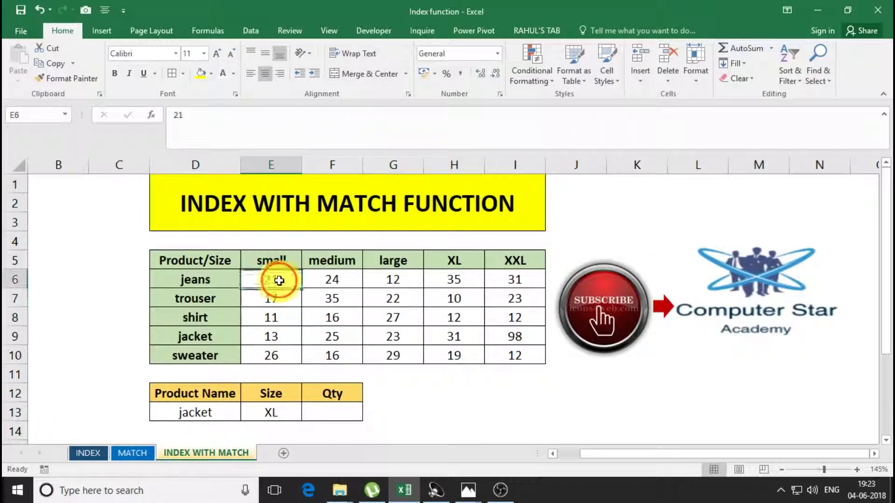
click(85, 454)
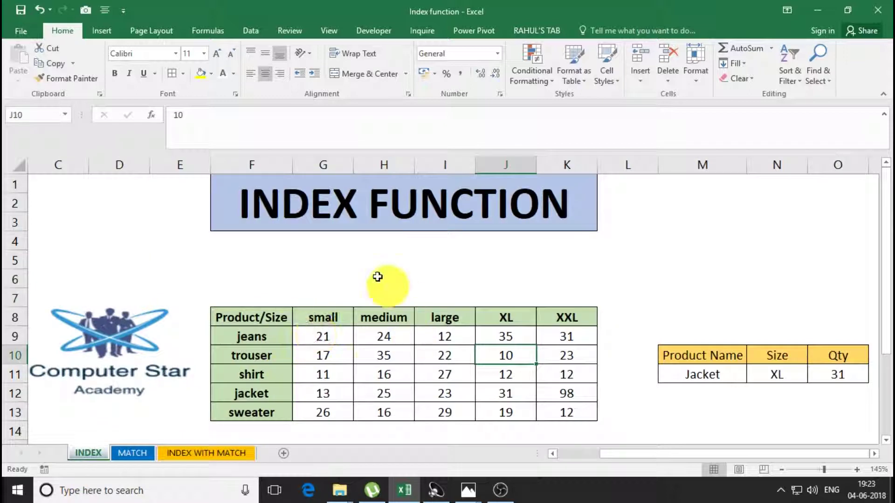
click(186, 453)
click(328, 336)
click(281, 328)
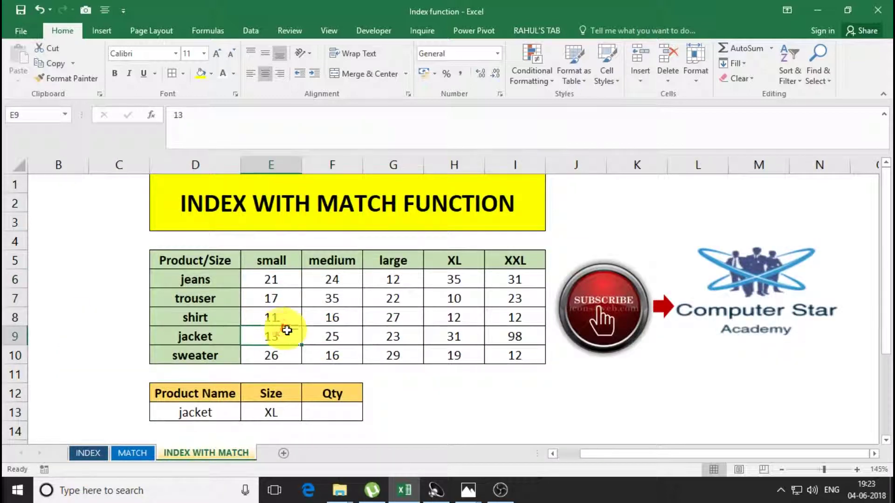
click(272, 318)
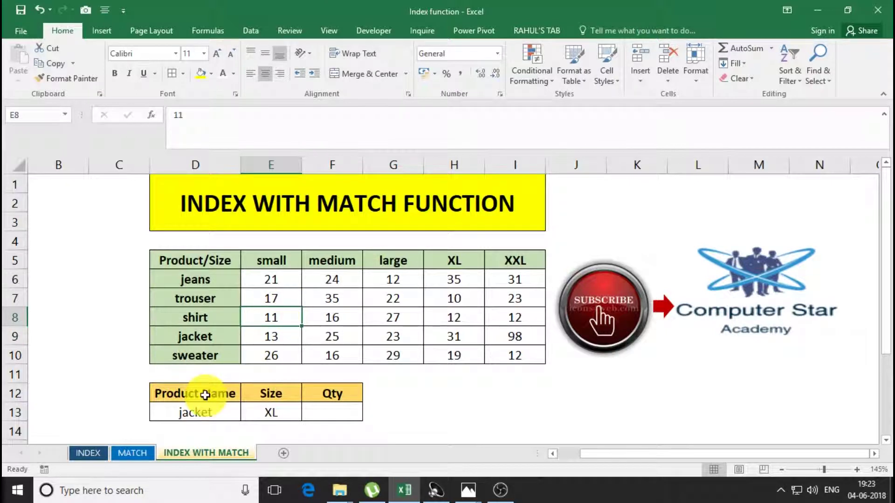
click(205, 395)
click(186, 410)
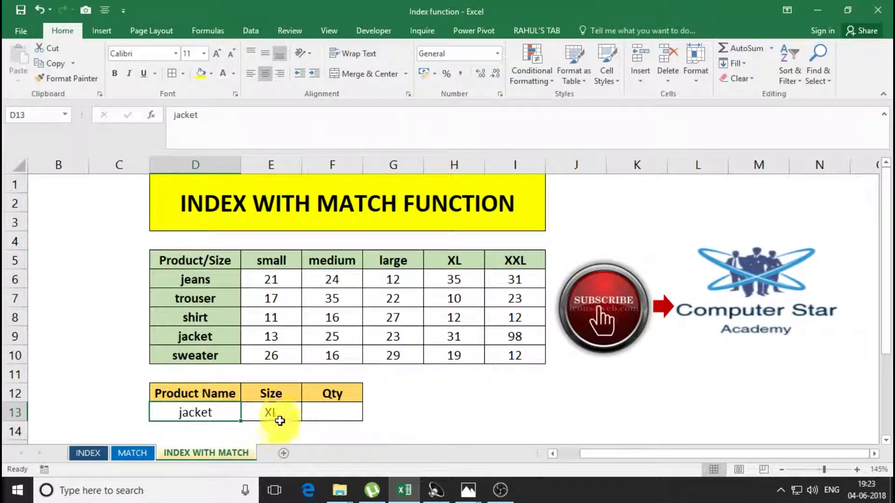
click(279, 414)
click(312, 414)
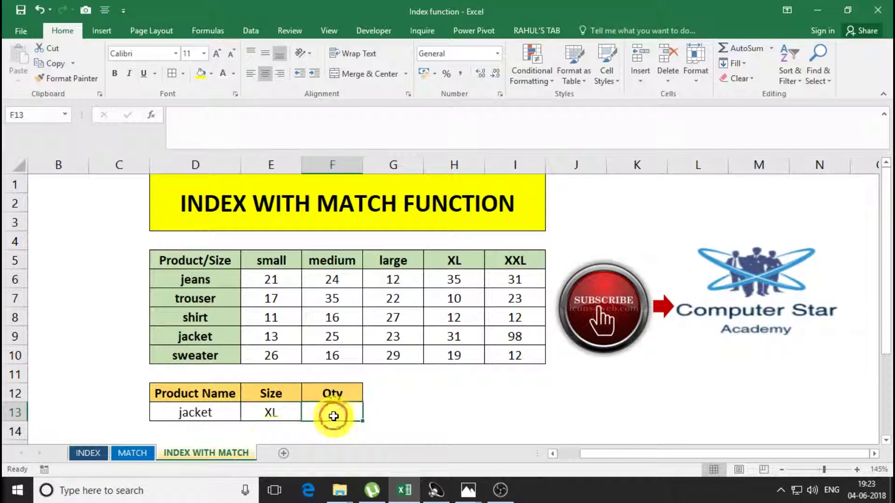
click(90, 454)
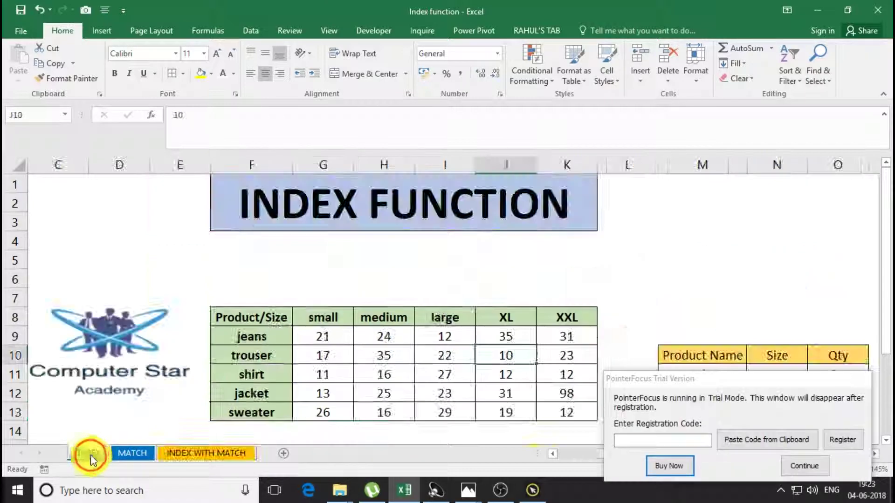
click(809, 465)
click(820, 370)
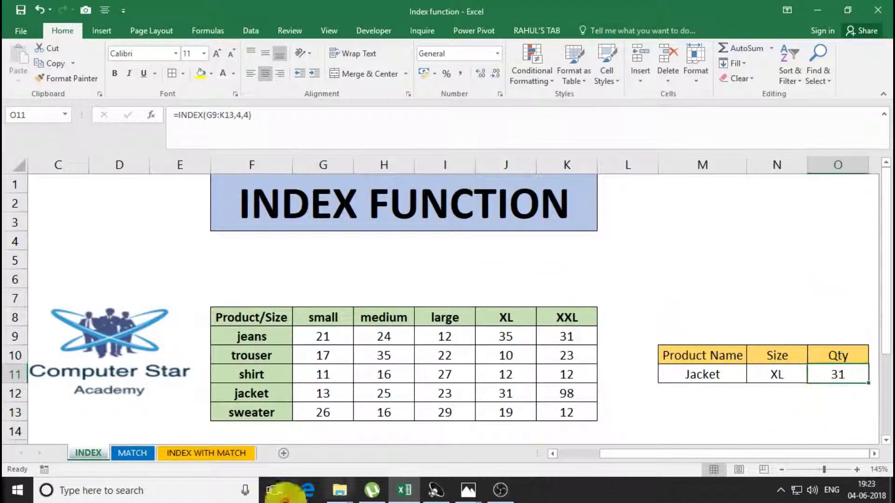
click(194, 454)
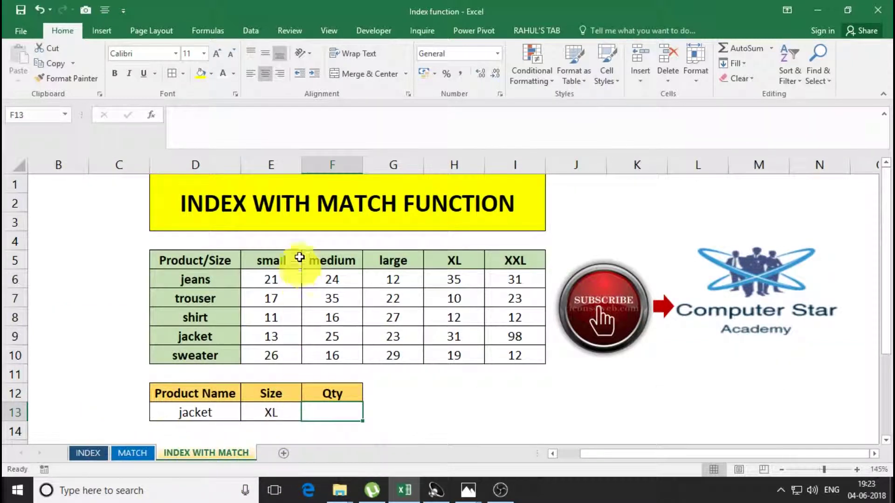
click(83, 453)
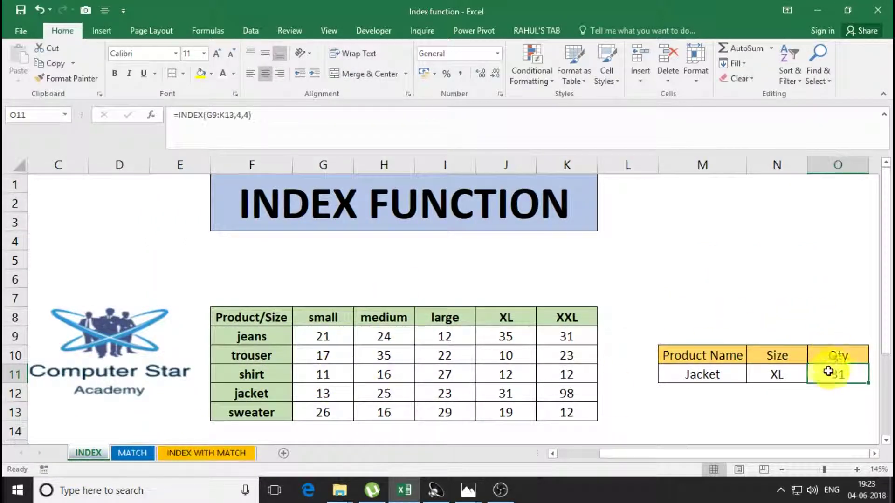
click(202, 453)
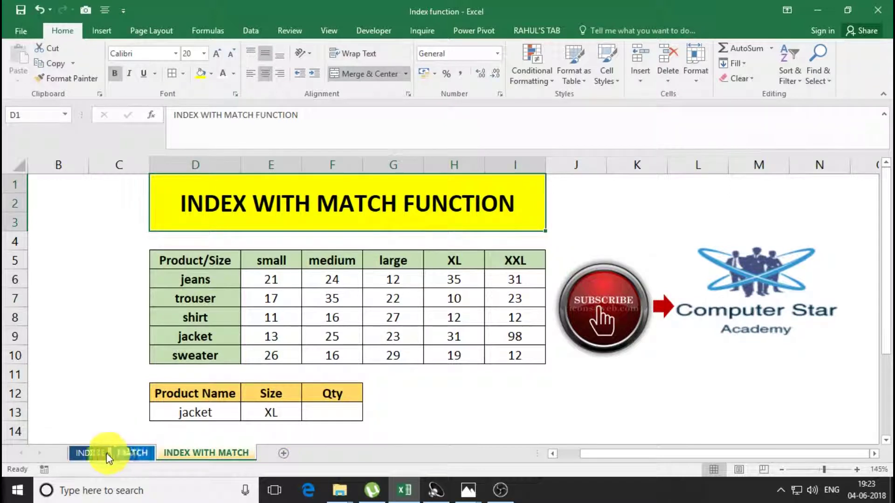
- On the INDEX sheet, inspect O11's =INDEX(G9:K13,4,4) formula returning 31, leaving it unchanged
click(94, 453)
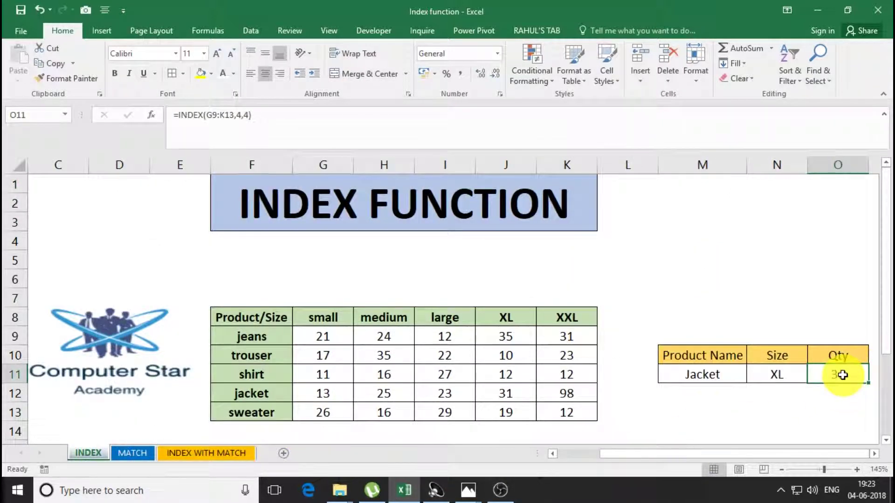
double_click(842, 375)
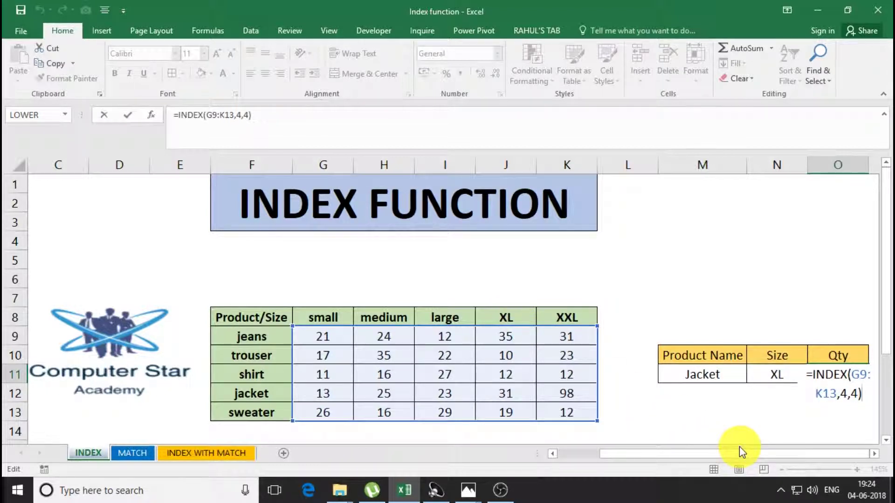
key(Return)
click(825, 375)
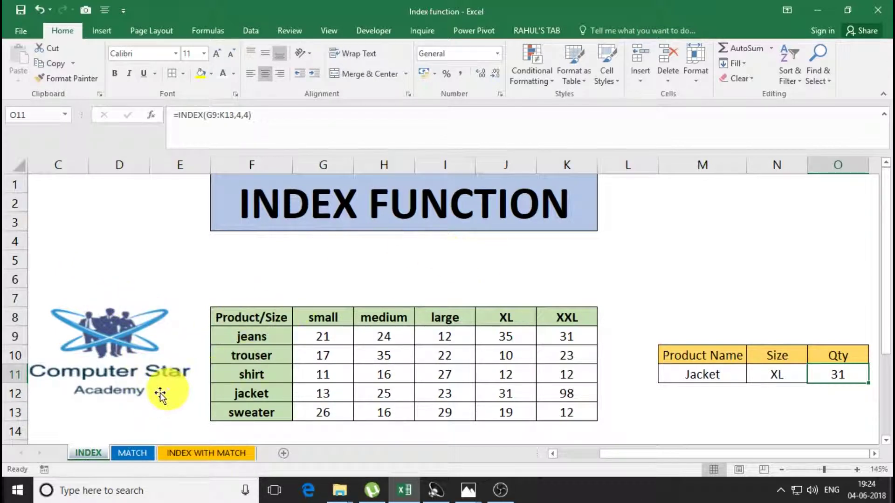
- Browse the INDEX sheet's product names and logo, then open the INDEX WITH MATCH sheet
scroll(153, 356, down, 5)
scroll(182, 357, down, 6)
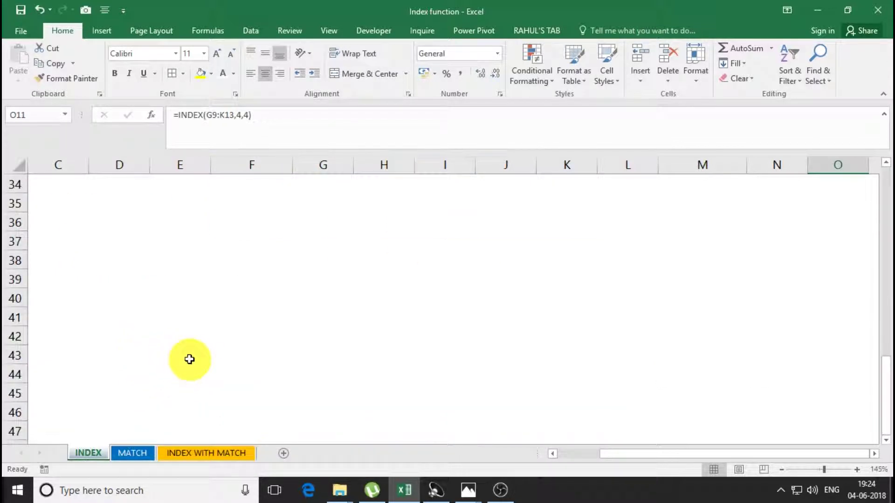
scroll(195, 361, up, 10)
scroll(204, 359, up, 2)
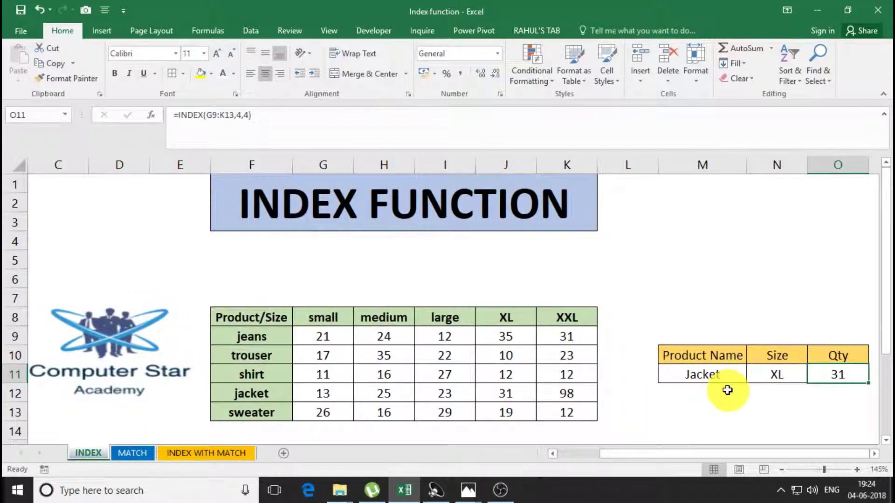
drag(263, 341, 240, 340)
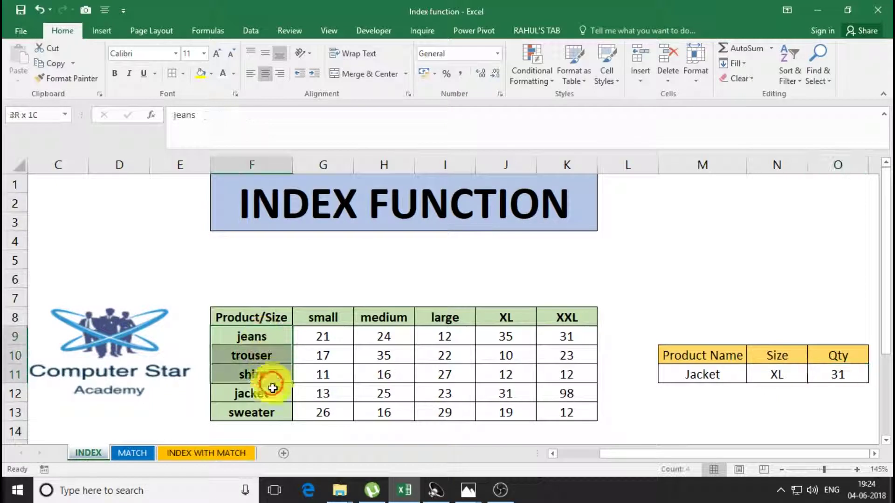
click(242, 355)
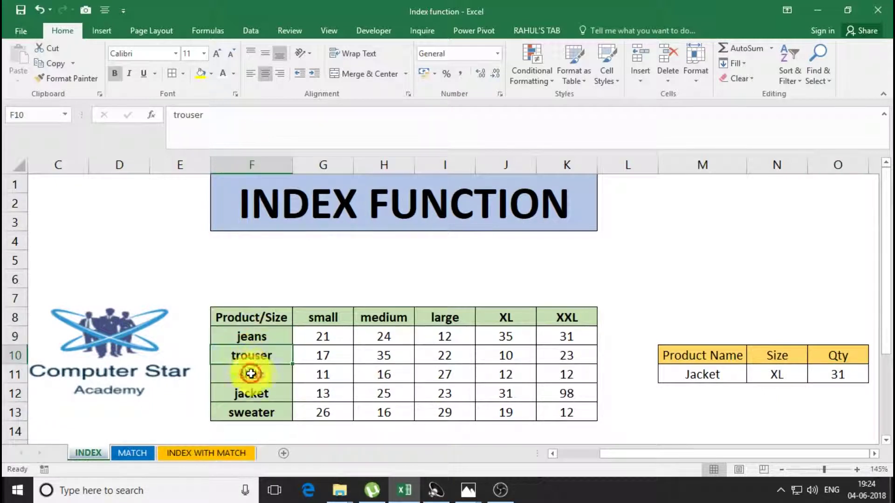
click(260, 391)
click(187, 401)
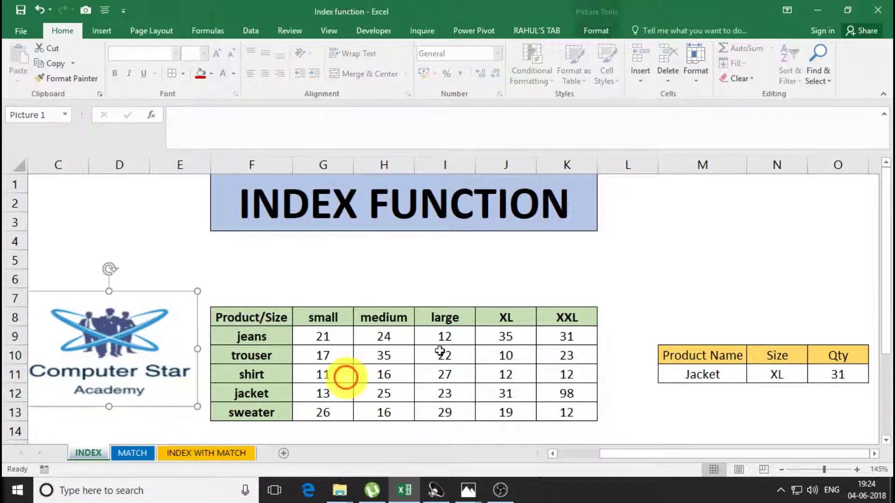
click(489, 292)
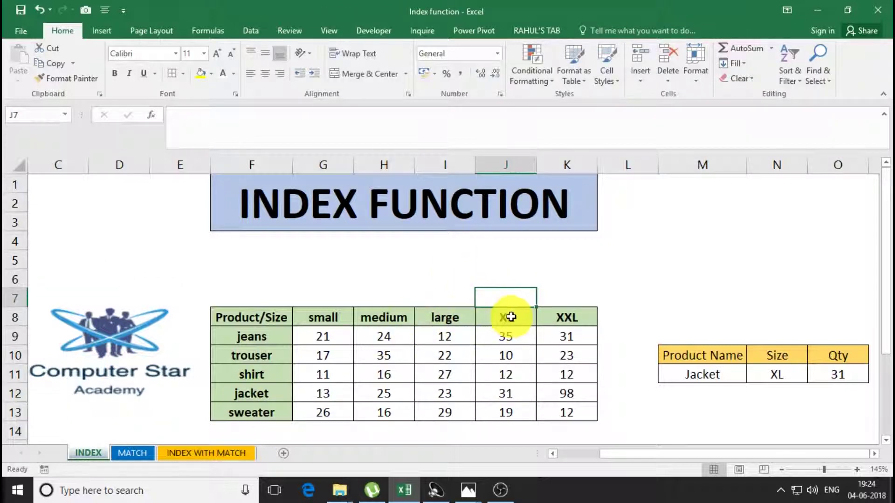
click(233, 452)
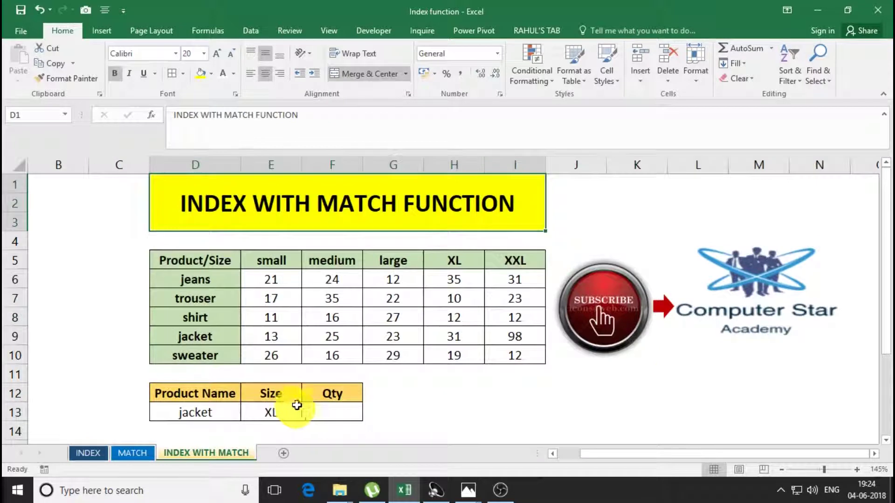
- Select the empty Qty cell F13 and dismiss the trial reminder popup
click(447, 393)
click(355, 412)
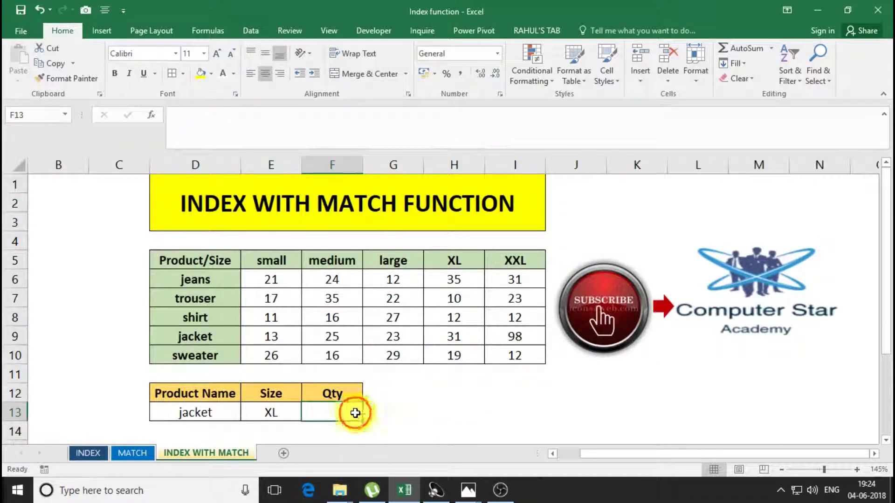
click(386, 412)
click(354, 412)
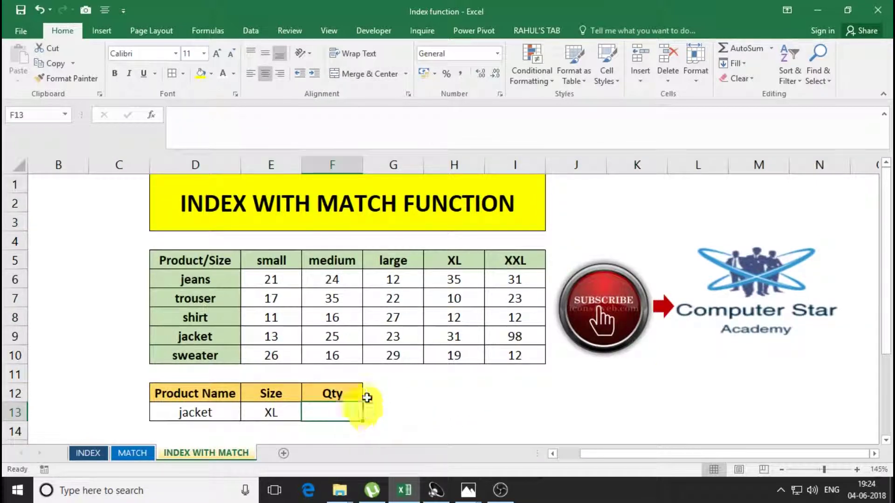
click(286, 219)
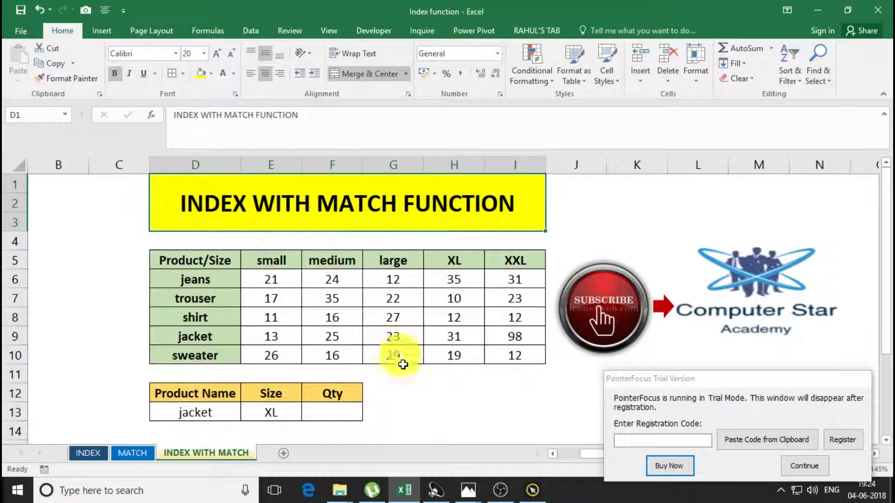
click(451, 414)
click(804, 466)
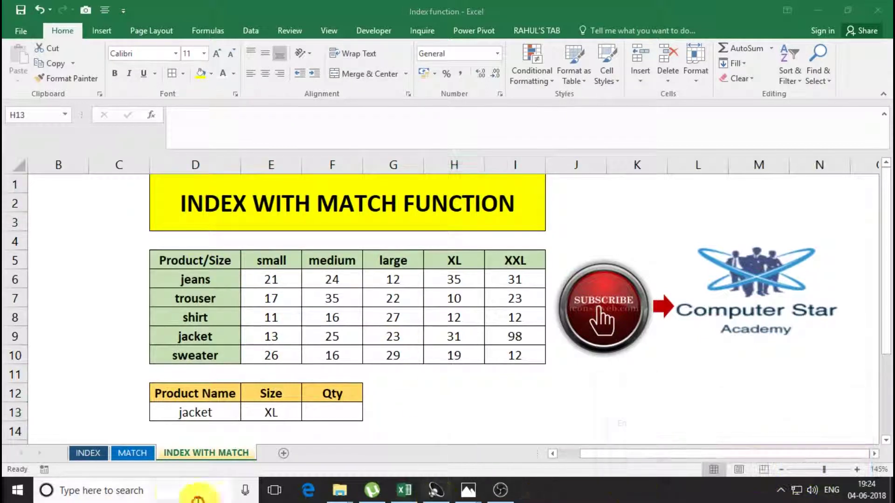
- Glance at the MATCH sheet, return to INDEX WITH MATCH, and select F13 beside jacket and XL
click(135, 457)
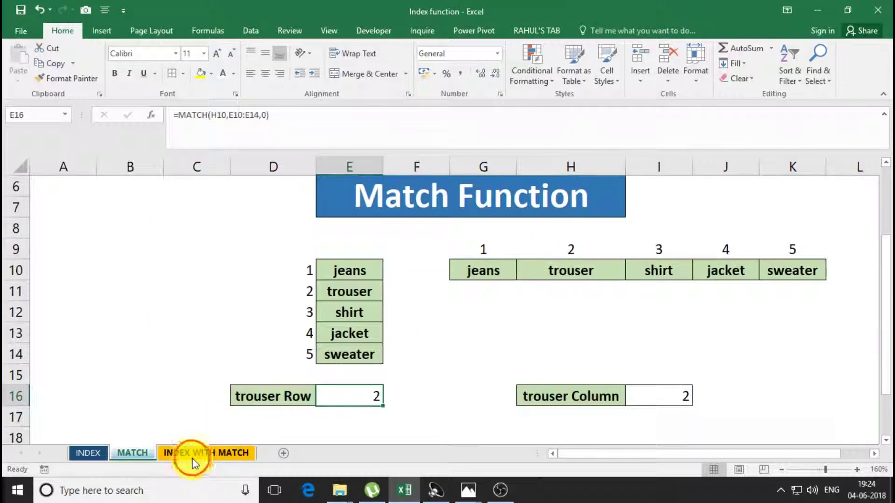
click(192, 458)
click(326, 410)
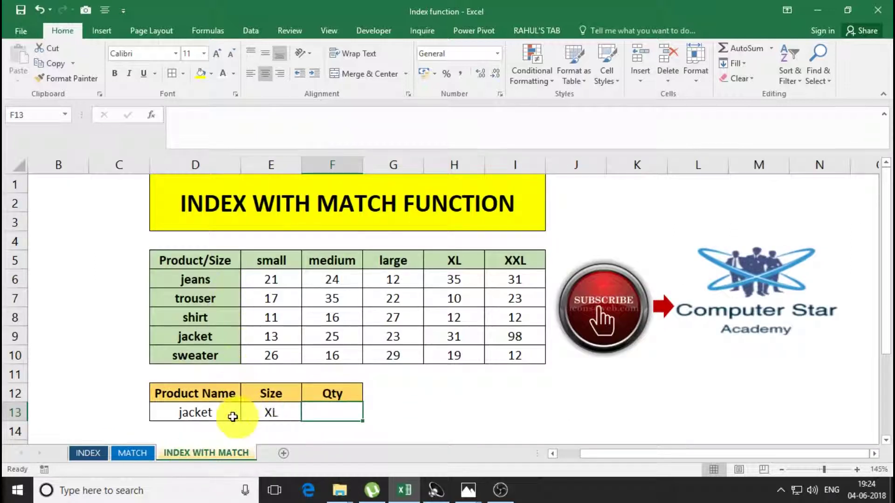
click(210, 414)
click(261, 410)
click(323, 412)
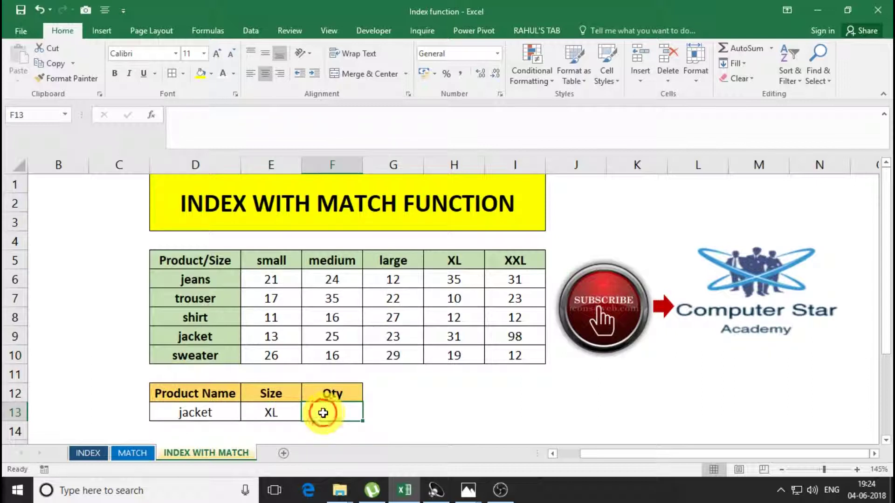
- In F13, enter =INDEX( with E6:I10 as the array, then start a nested MATCH(
text(=)
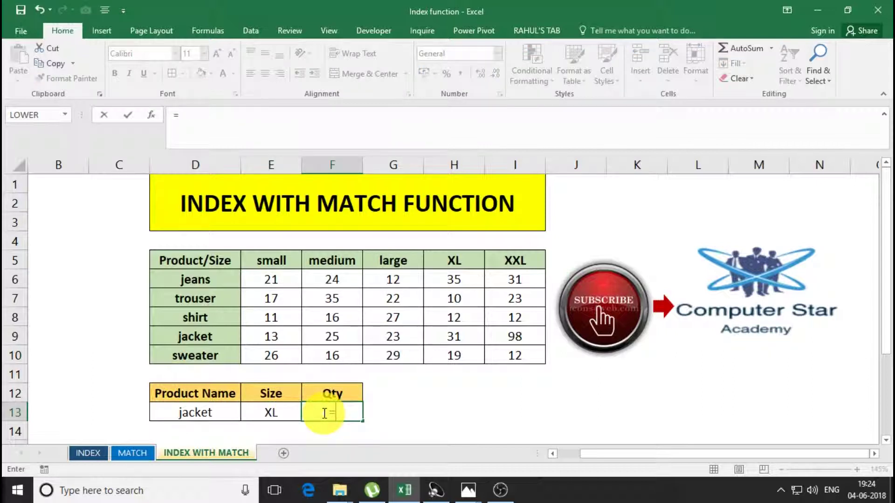
text(INDE)
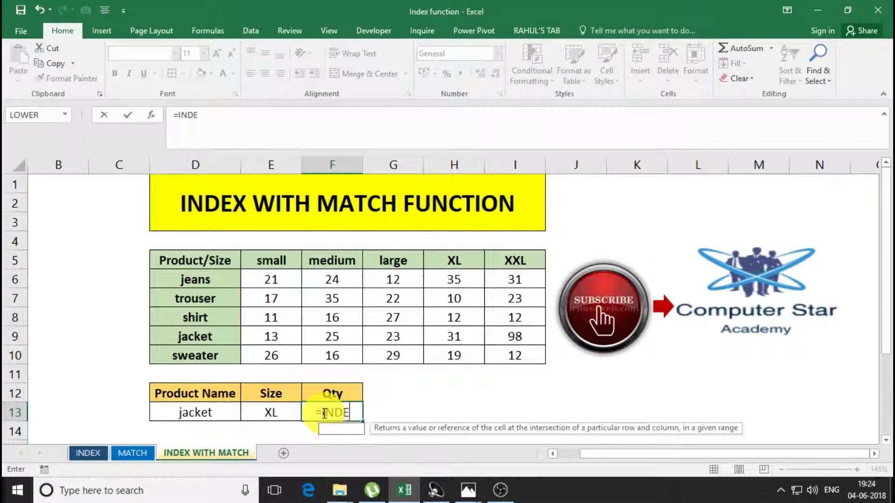
text(X()
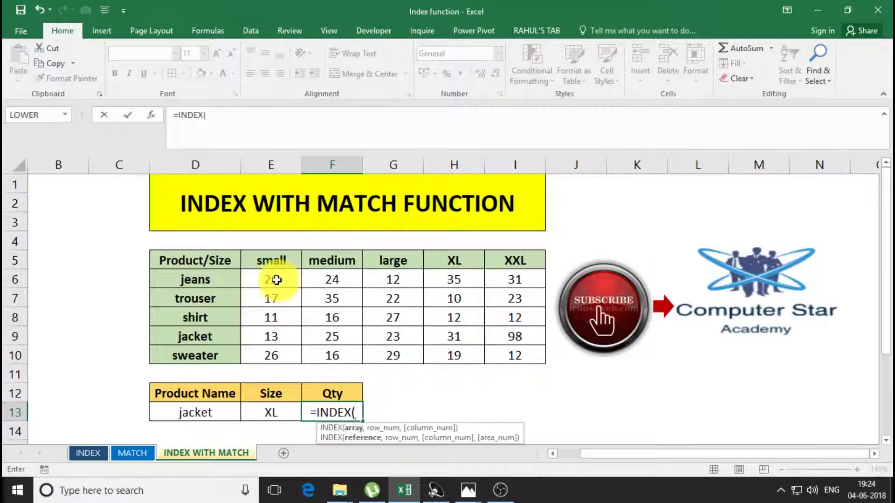
drag(277, 279, 503, 350)
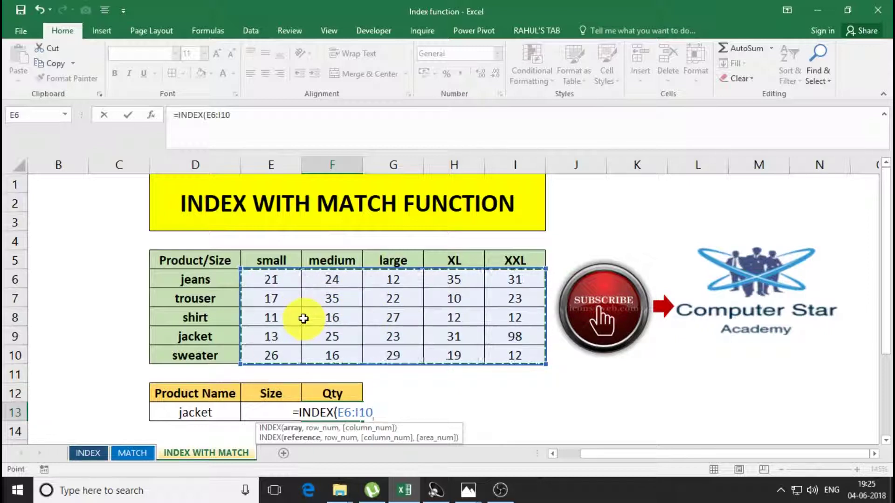
text(,)
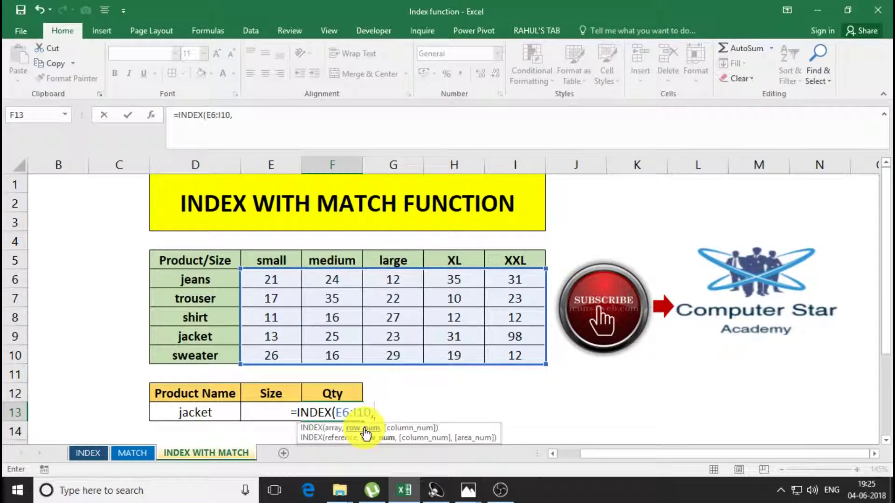
text(MA)
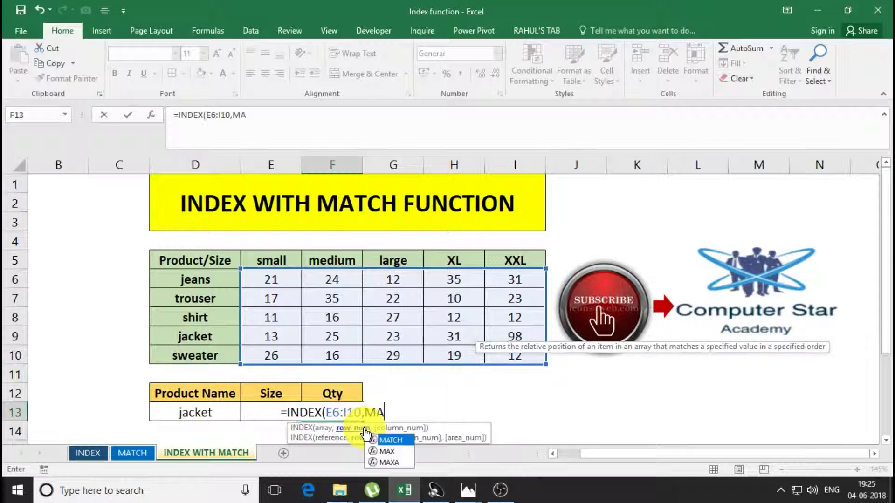
text(TCH)
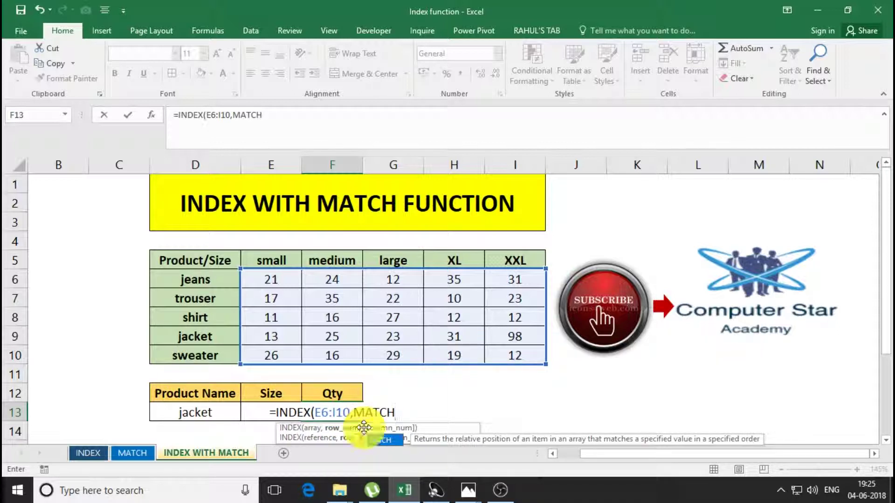
text(()
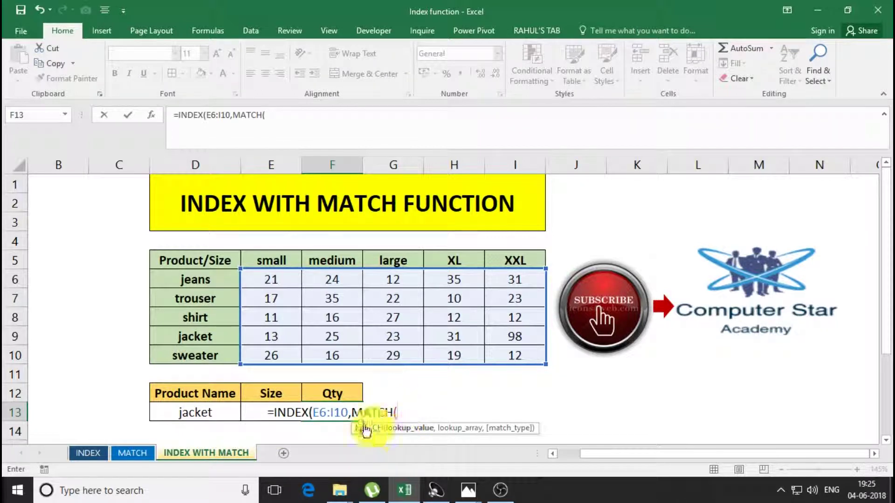
- Make the nested MATCH look up D13 in D6:D10 with exact match 0
click(212, 414)
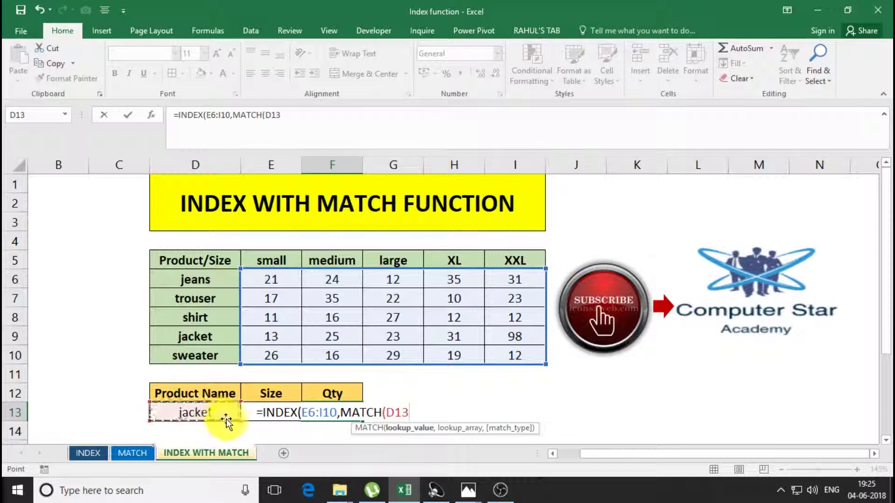
text(,)
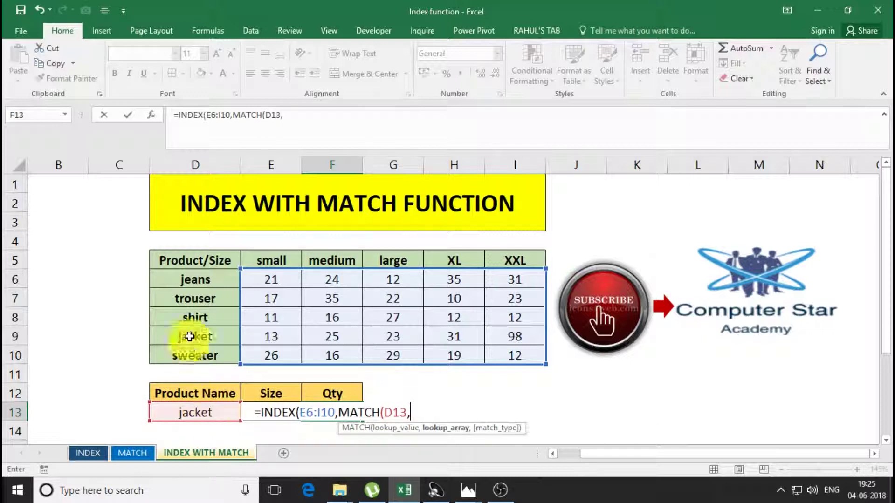
drag(211, 274, 211, 350)
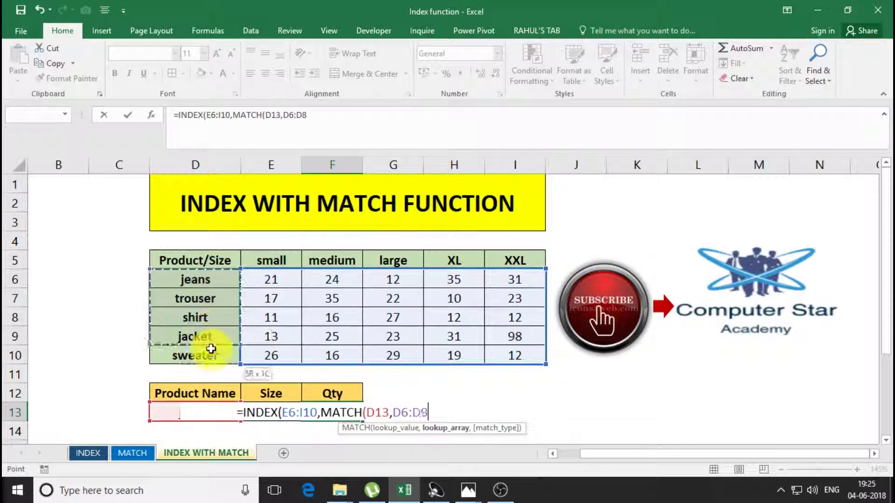
text(,)
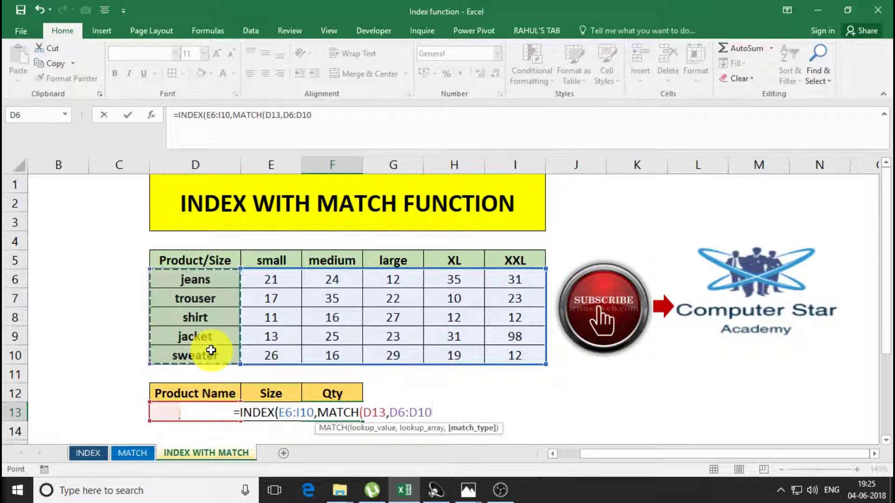
text(0)
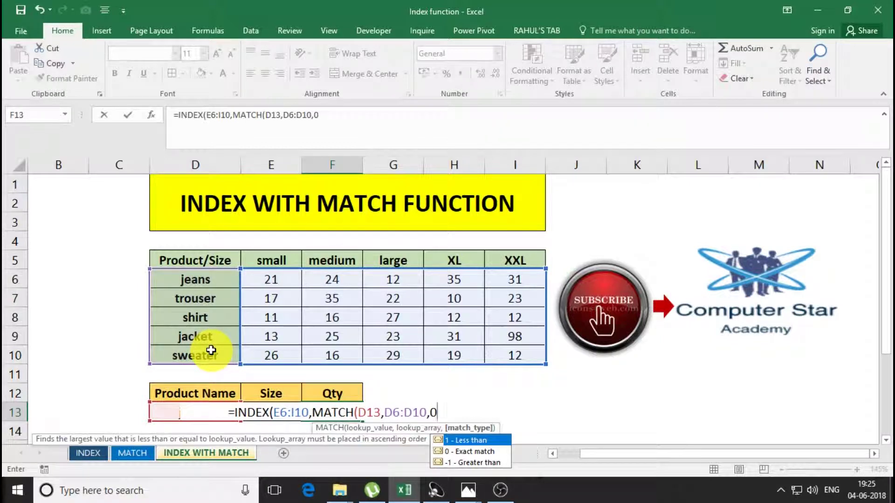
text(),)
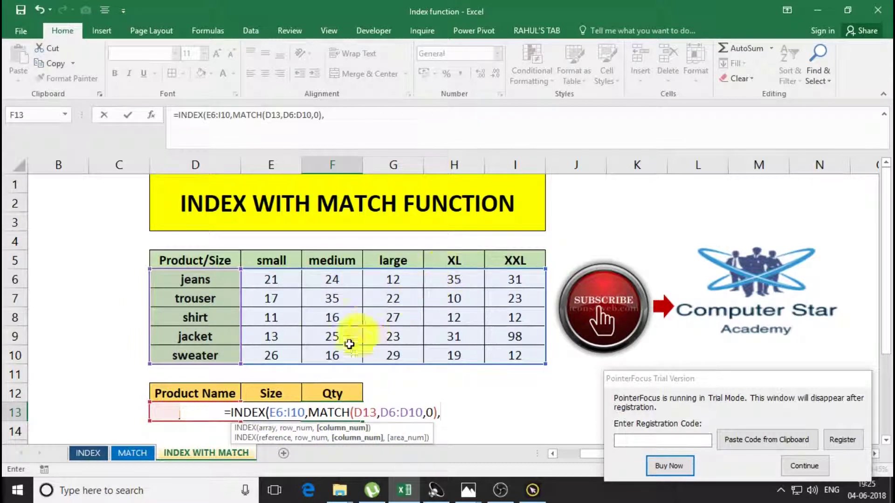
- Add a second MATCH looking up E13 in the size headers E5:I5 with exact match, closing the formula
text(MA)
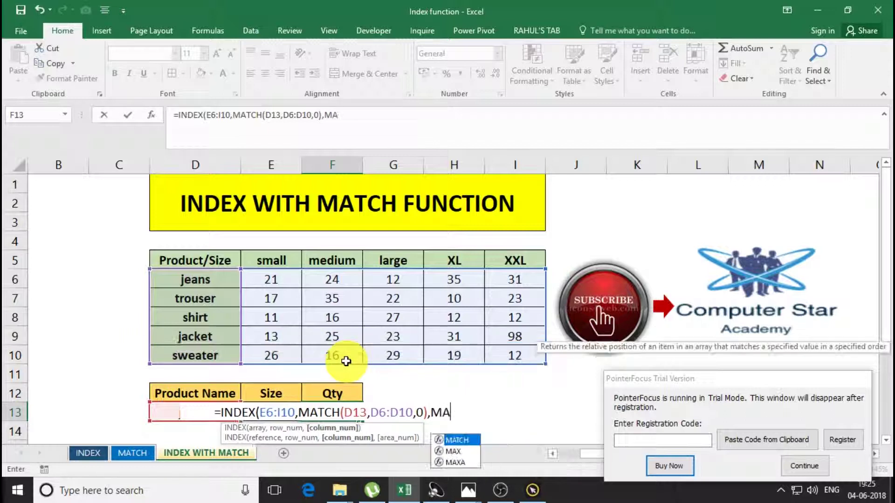
text(TCH)
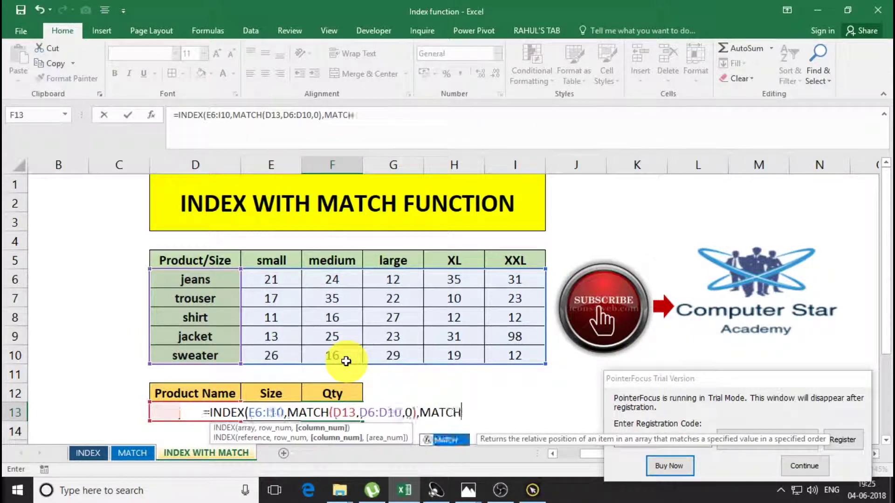
text(()
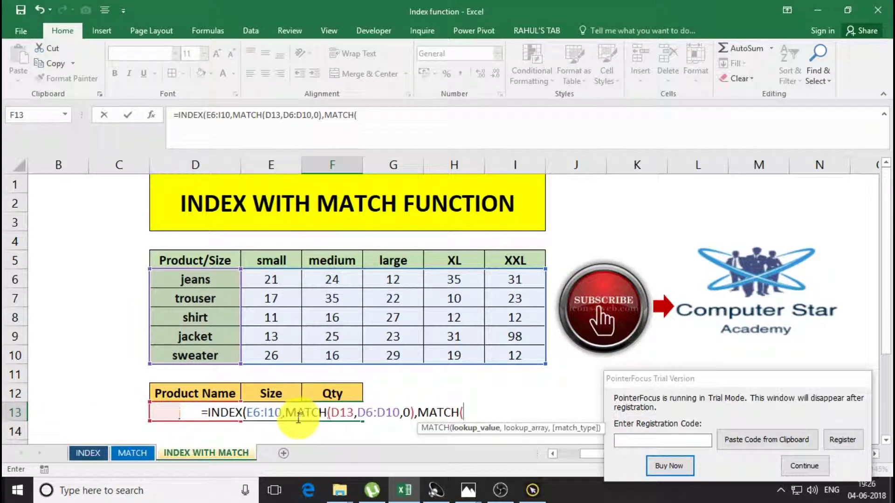
text(E)
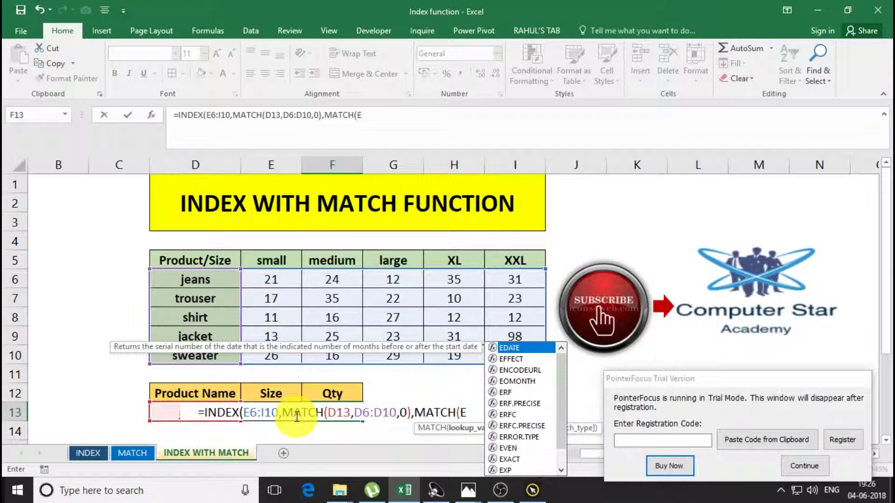
text(13)
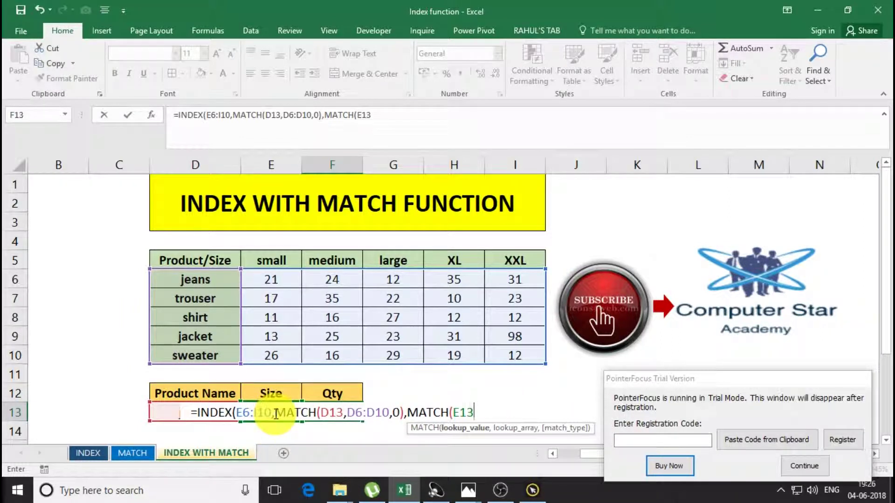
text(,)
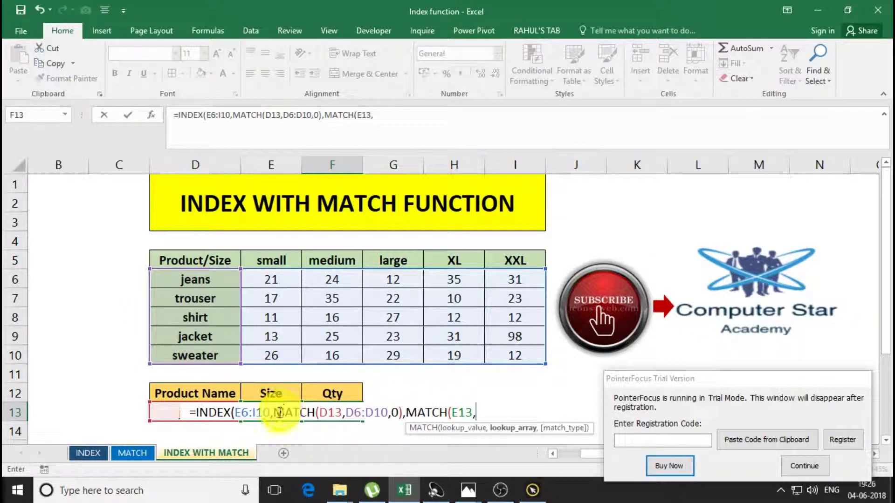
click(280, 260)
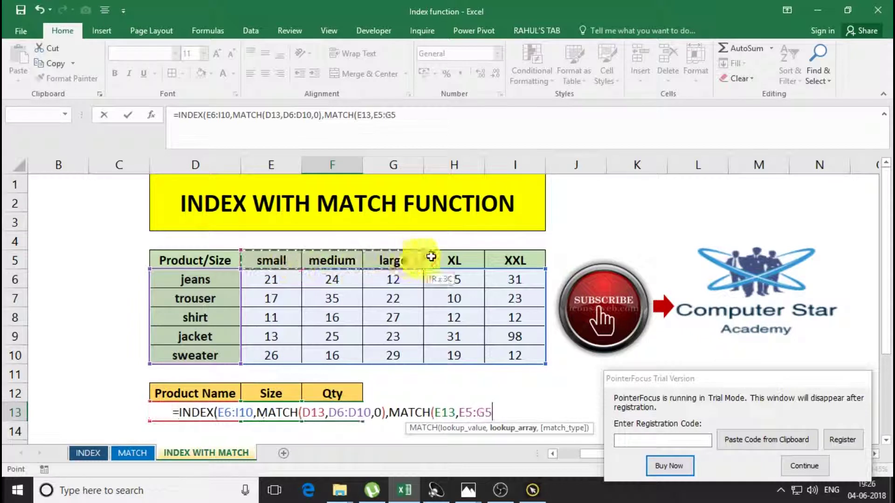
drag(309, 261, 492, 254)
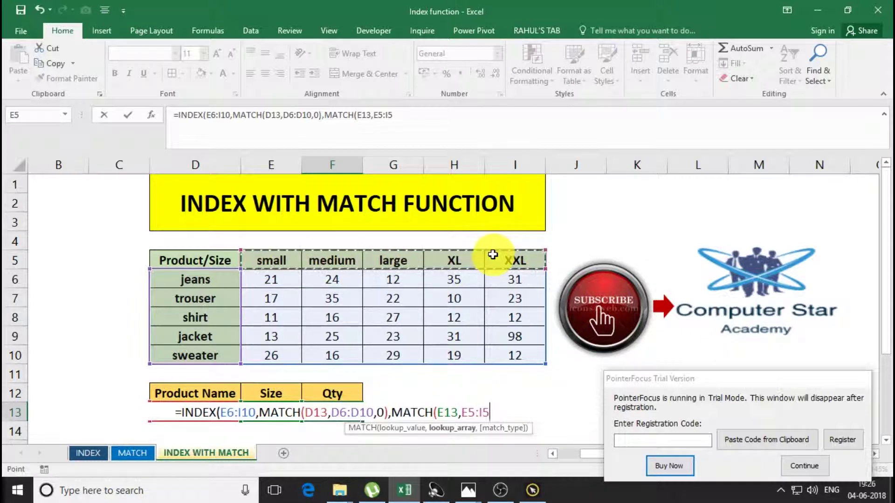
text(,0)))
- Commit the INDEX/MATCH formula in F13, then change the Size in E13 to XXL
key(Return)
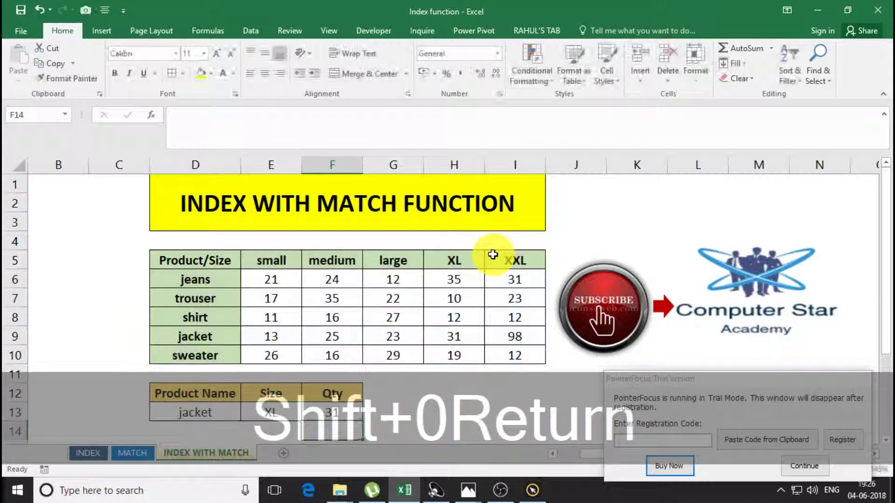
click(323, 414)
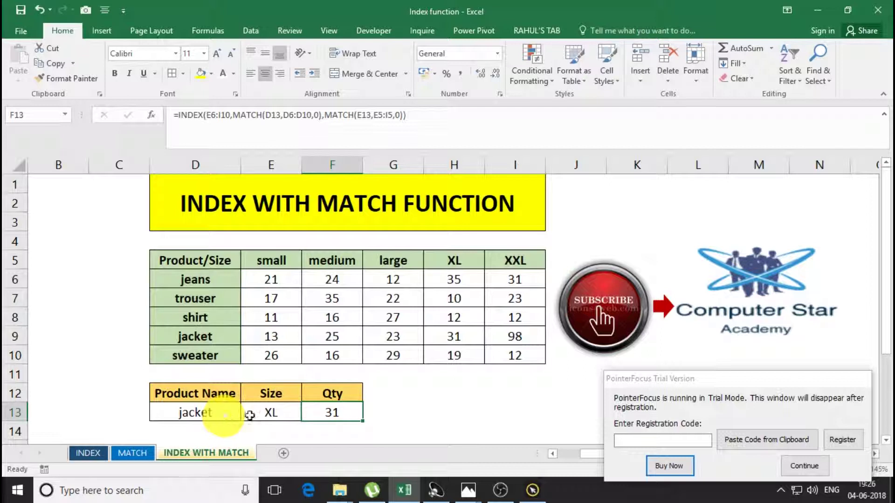
click(264, 414)
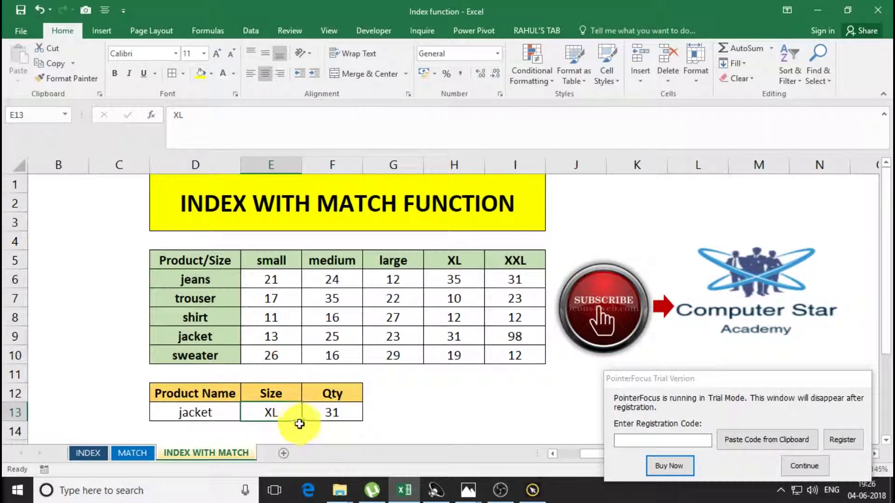
text(X)
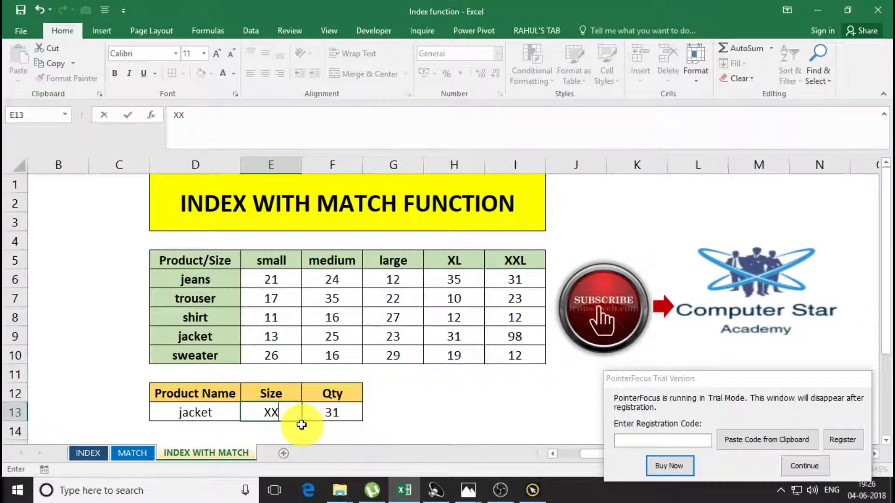
key(Return)
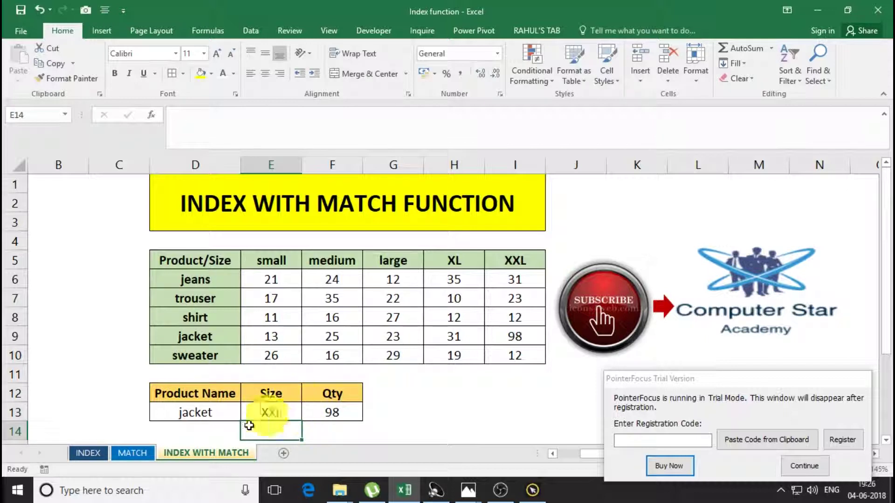
- Verify that F13 now returns 98, matching jacket's XXL quantity in I9
click(510, 338)
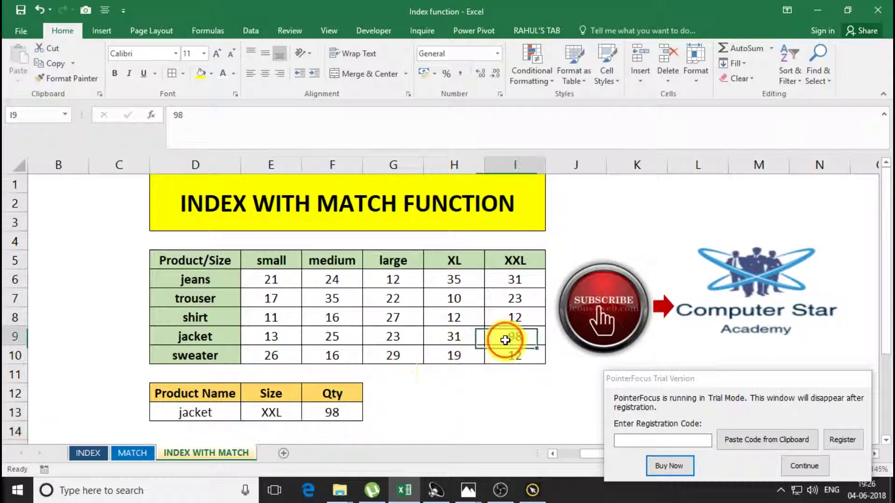
click(289, 413)
click(326, 410)
click(297, 410)
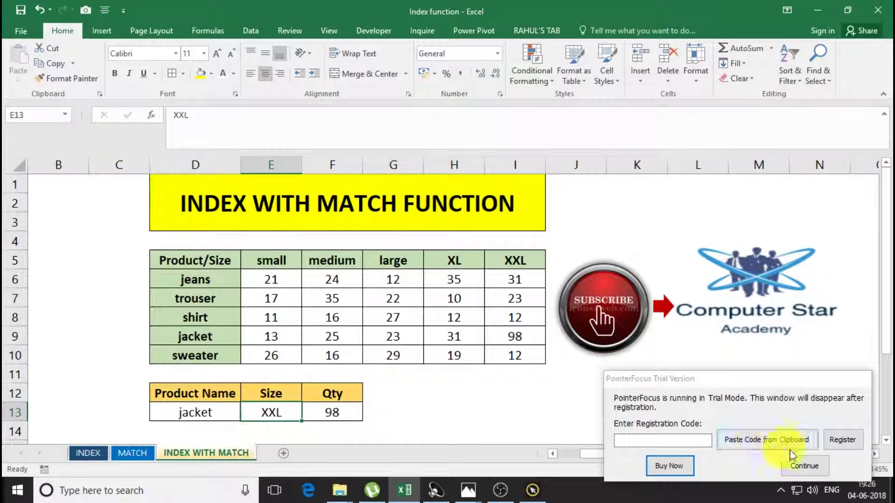
- Dismiss the trial notice, review the MATCH and INDEX sheets, then bring OBS Studio forward
click(800, 473)
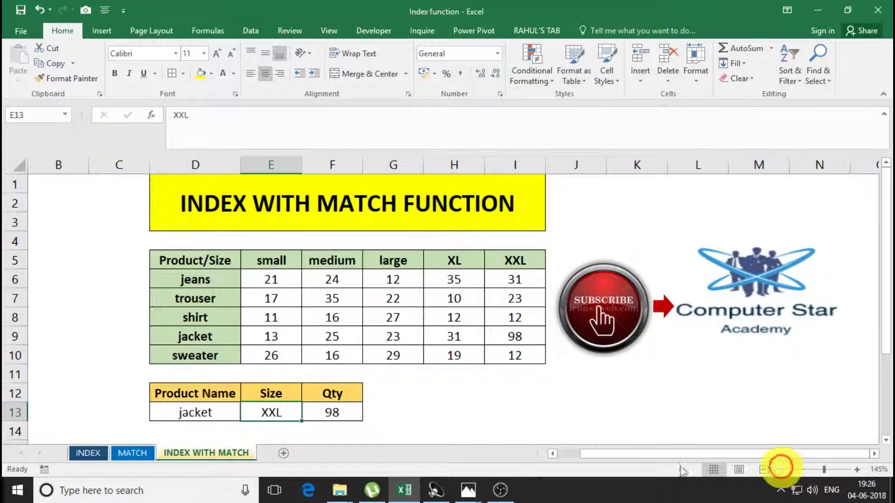
click(454, 428)
click(141, 454)
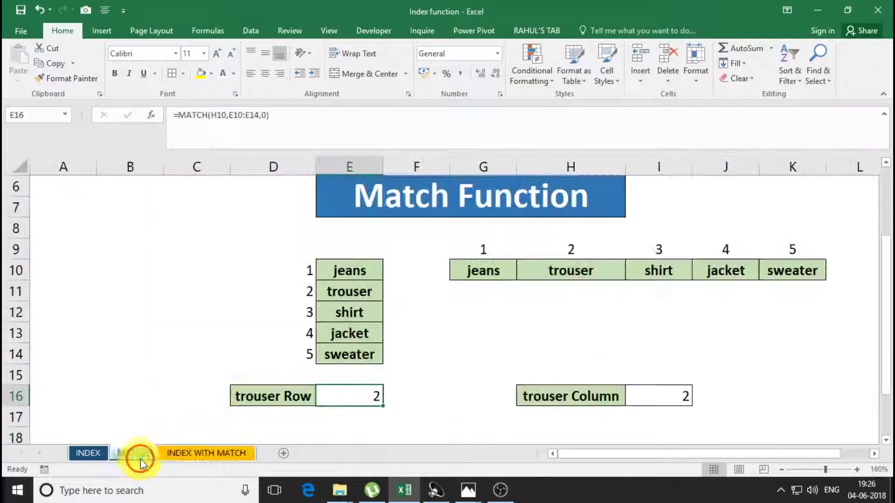
click(104, 454)
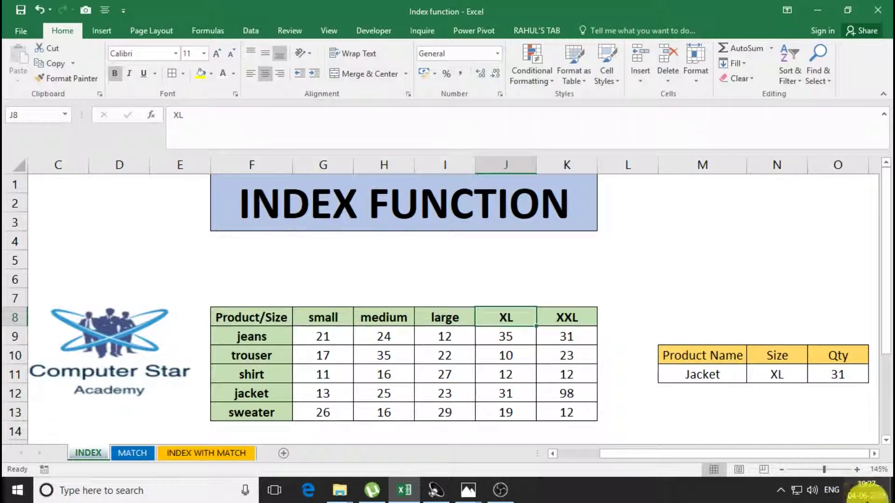
click(513, 490)
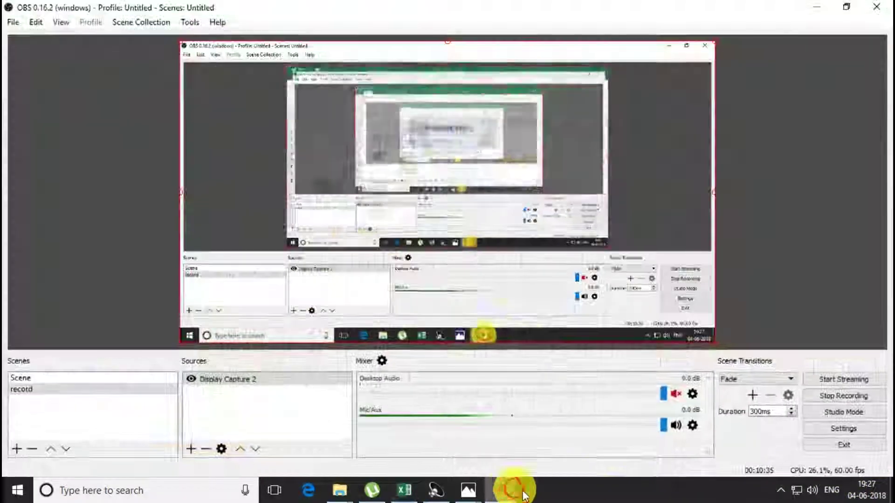